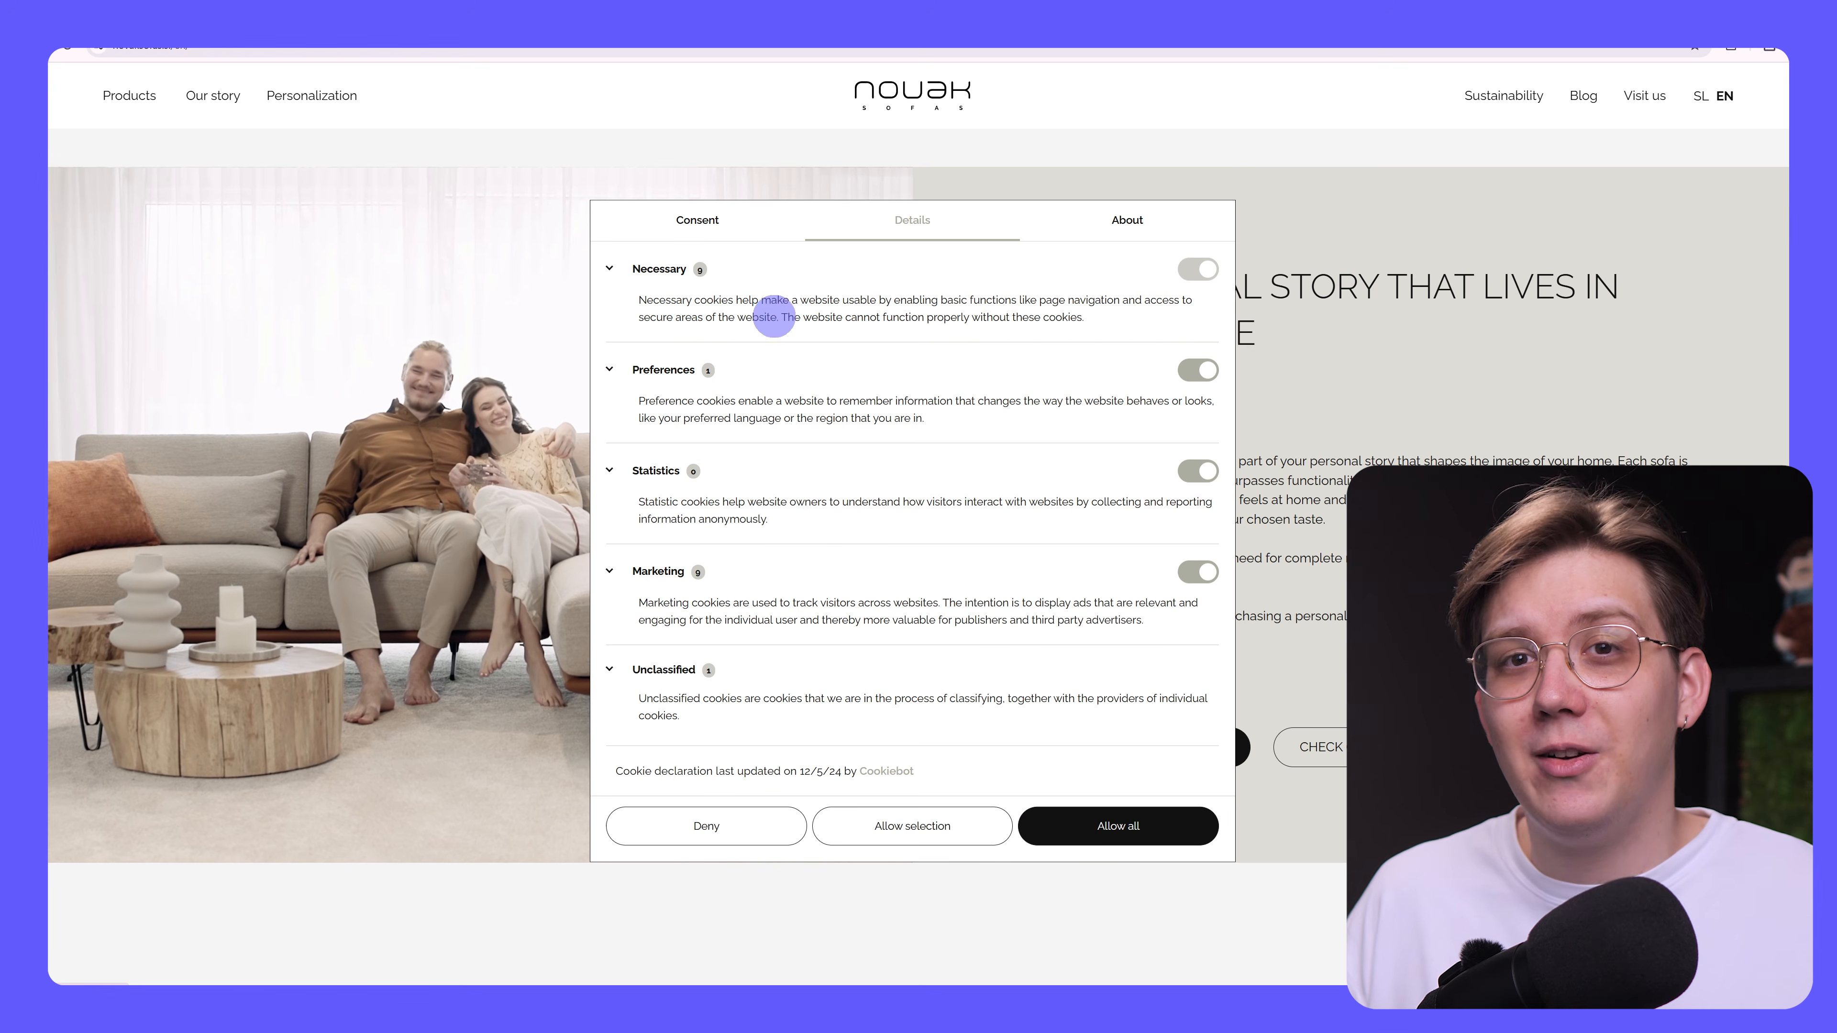
pyautogui.click(656, 263)
pyautogui.scroll(-1, 853, 464)
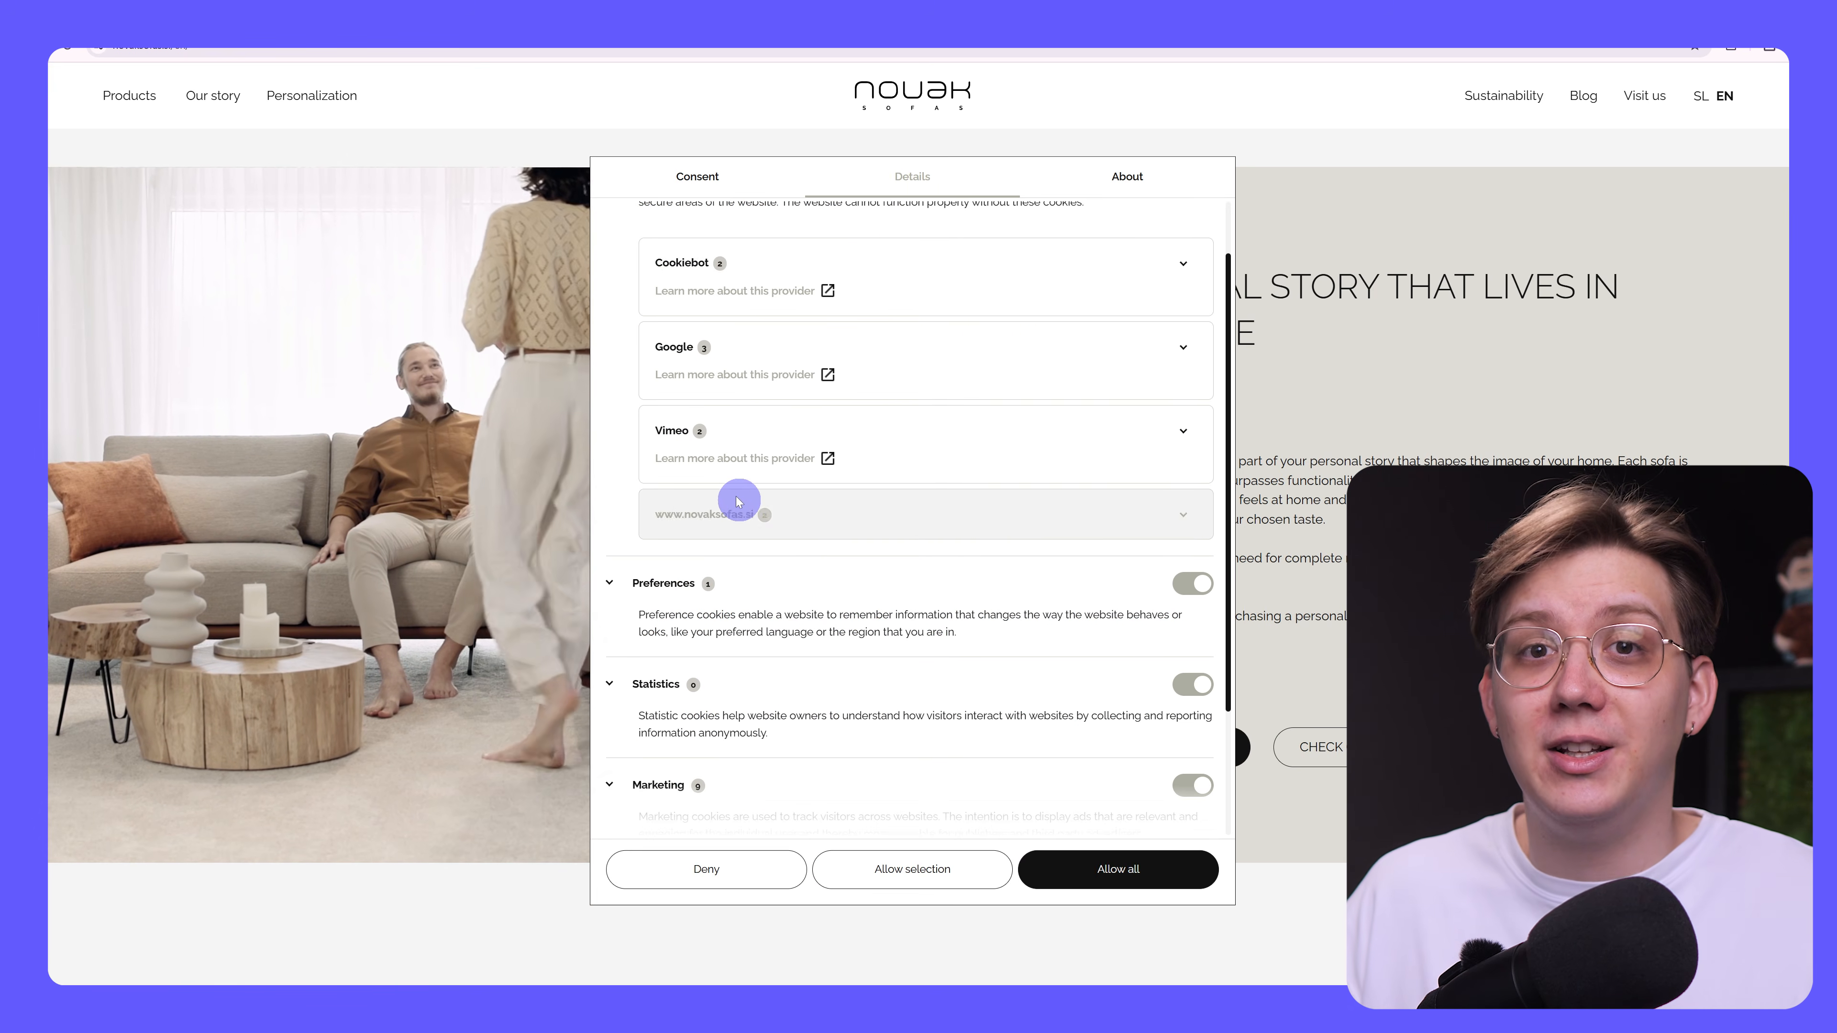
pyautogui.click(706, 513)
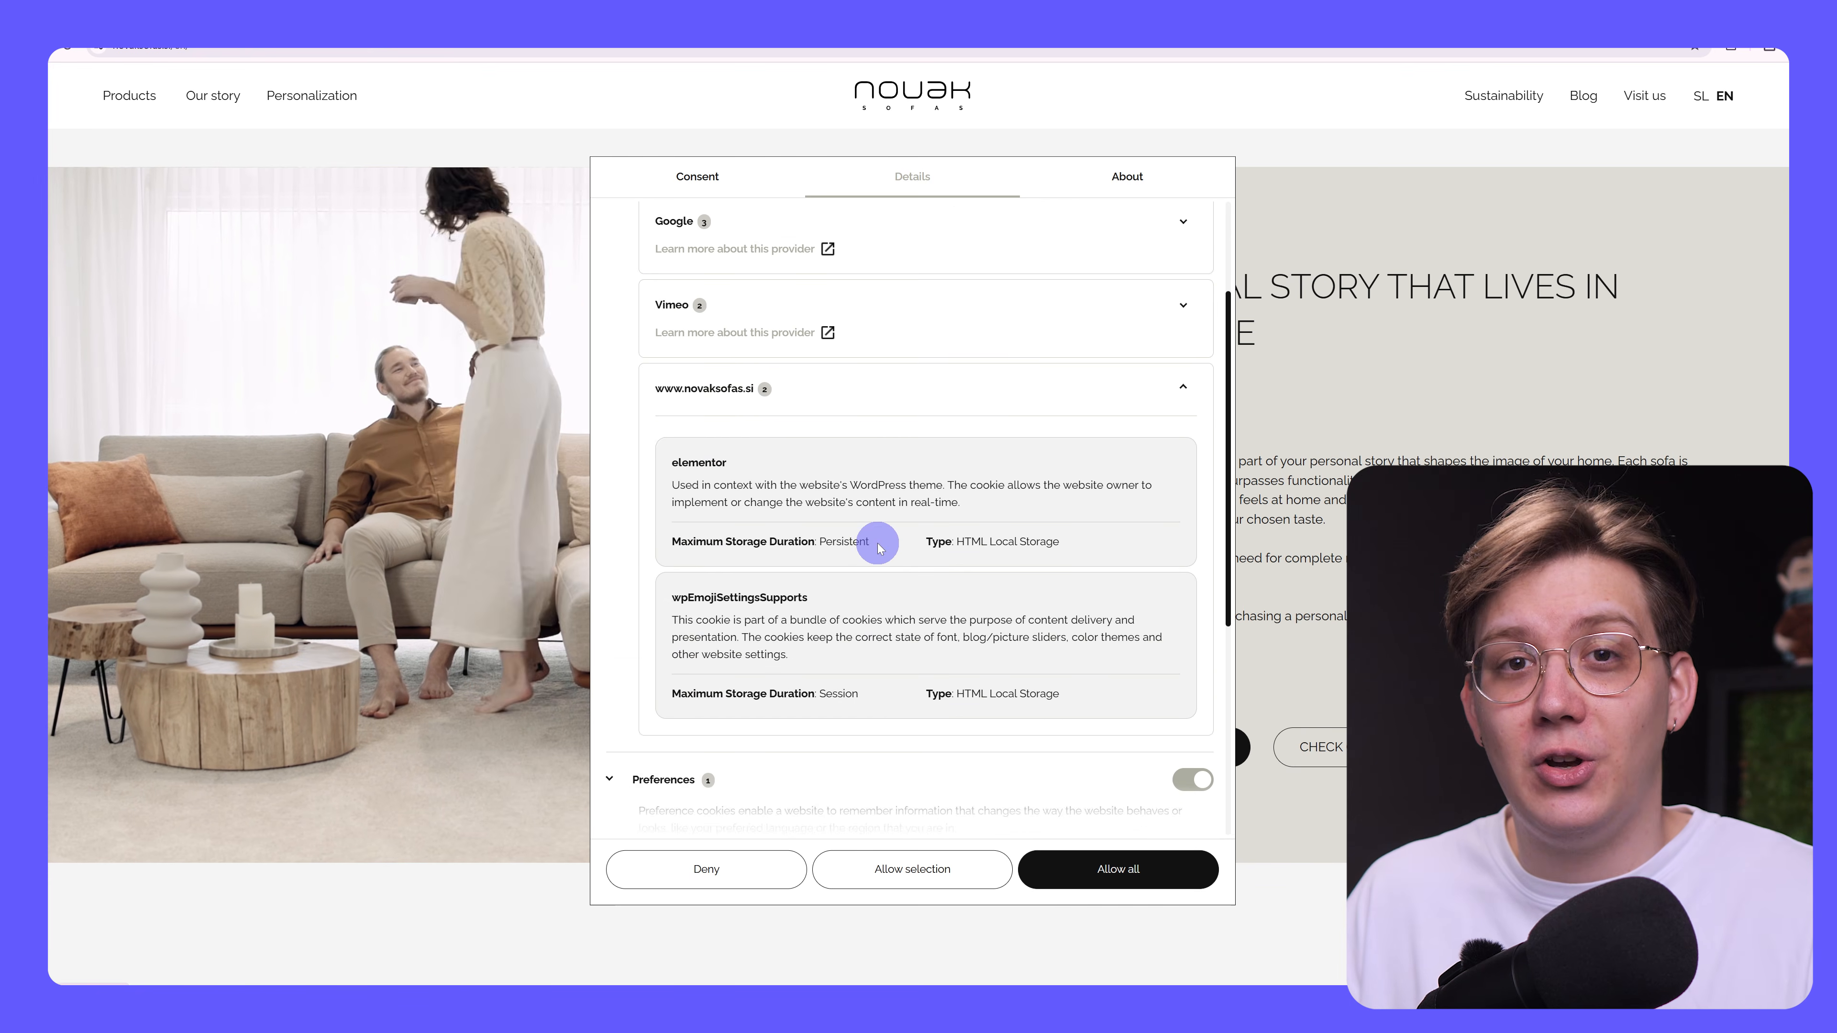
pyautogui.scroll(-7, 875, 525)
pyautogui.click(677, 615)
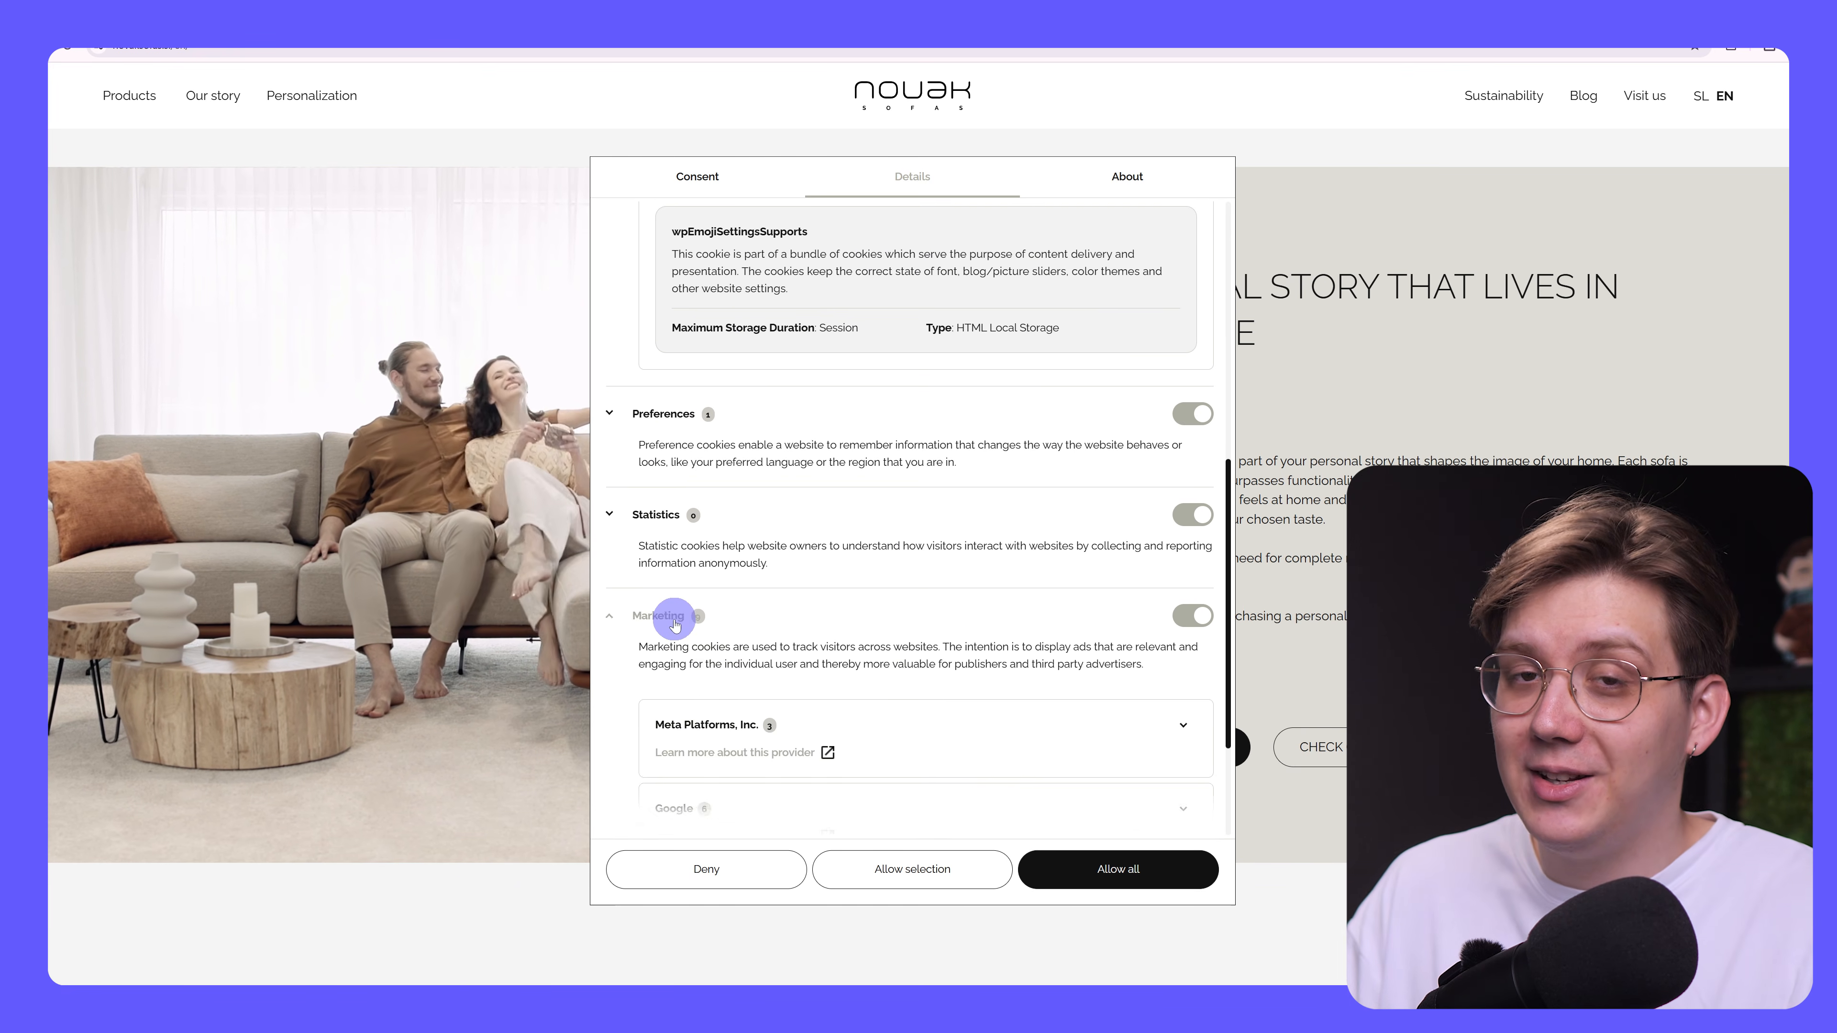
pyautogui.scroll(-3, 894, 607)
pyautogui.click(684, 620)
pyautogui.scroll(-2, 900, 599)
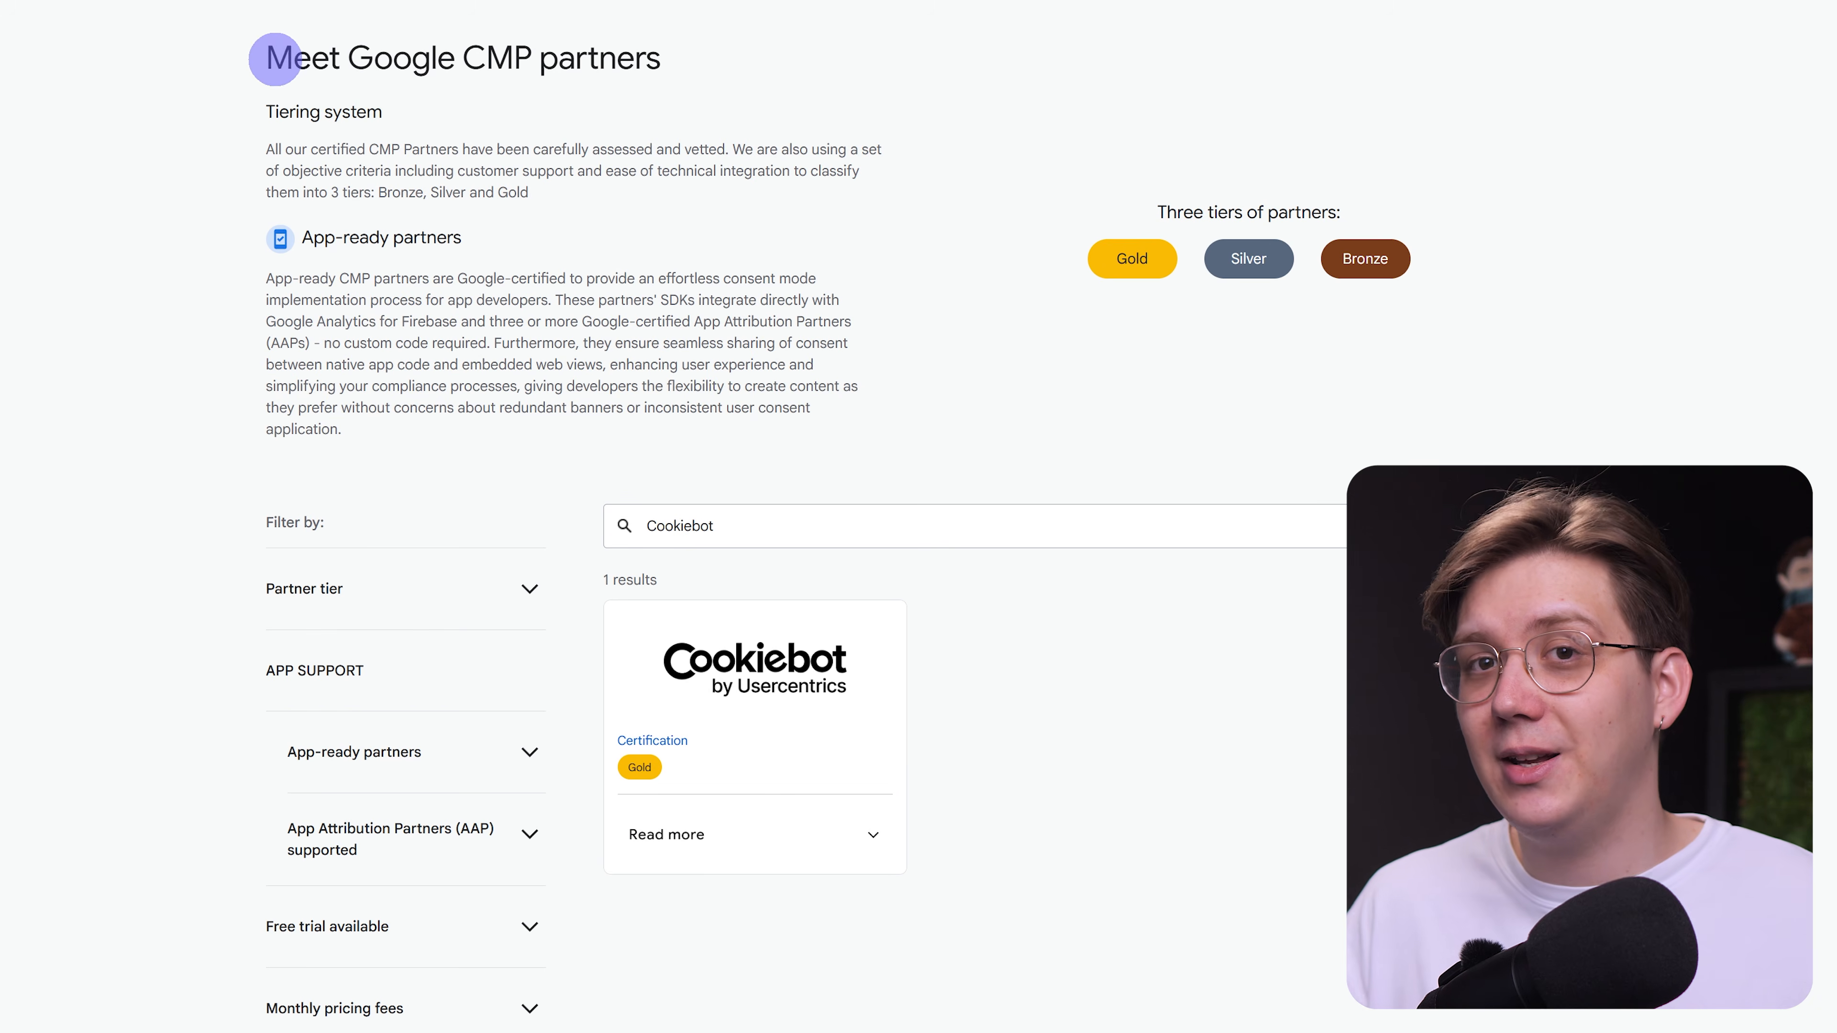
# Review the Cookiebot pricing page, covering the free trial terms, the Free plan's subpage limit and the Premium Lite price.
pyautogui.moveTo(268, 58); pyautogui.dragTo(673, 68)
pyautogui.scroll(-1, 882, 254)
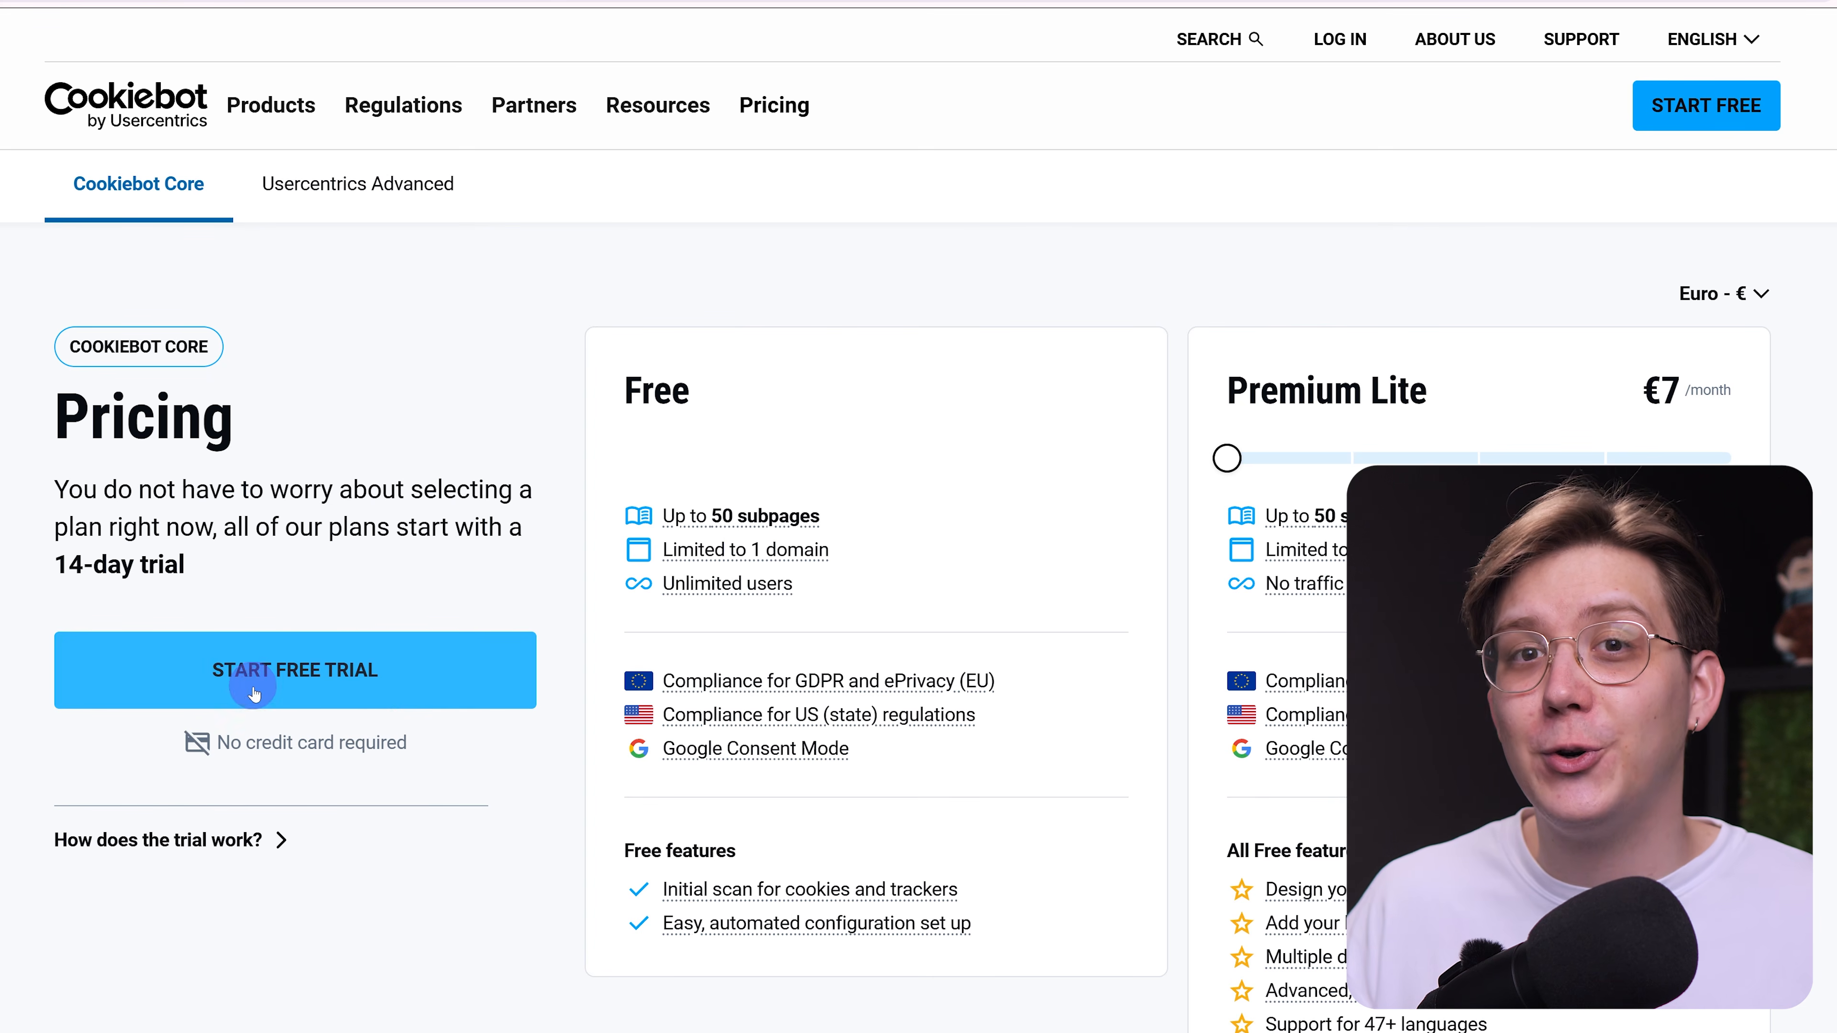
pyautogui.moveTo(213, 742); pyautogui.dragTo(418, 742)
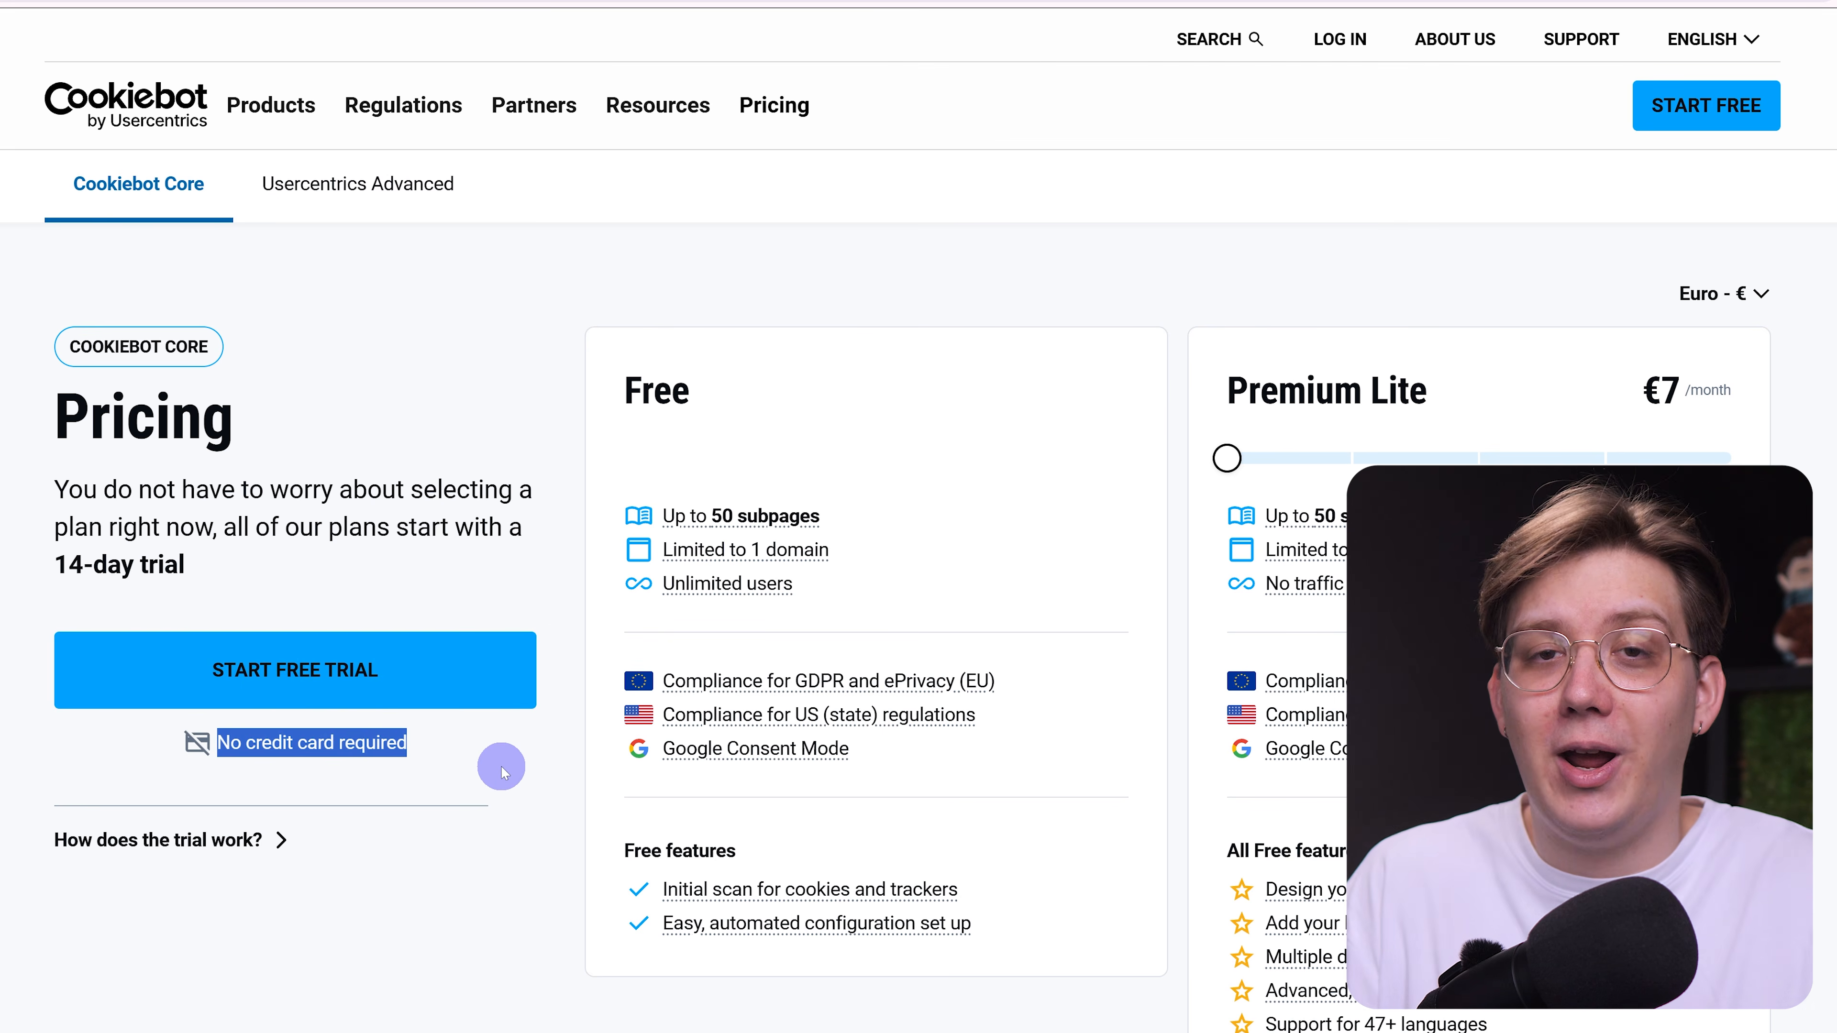
pyautogui.click(499, 765)
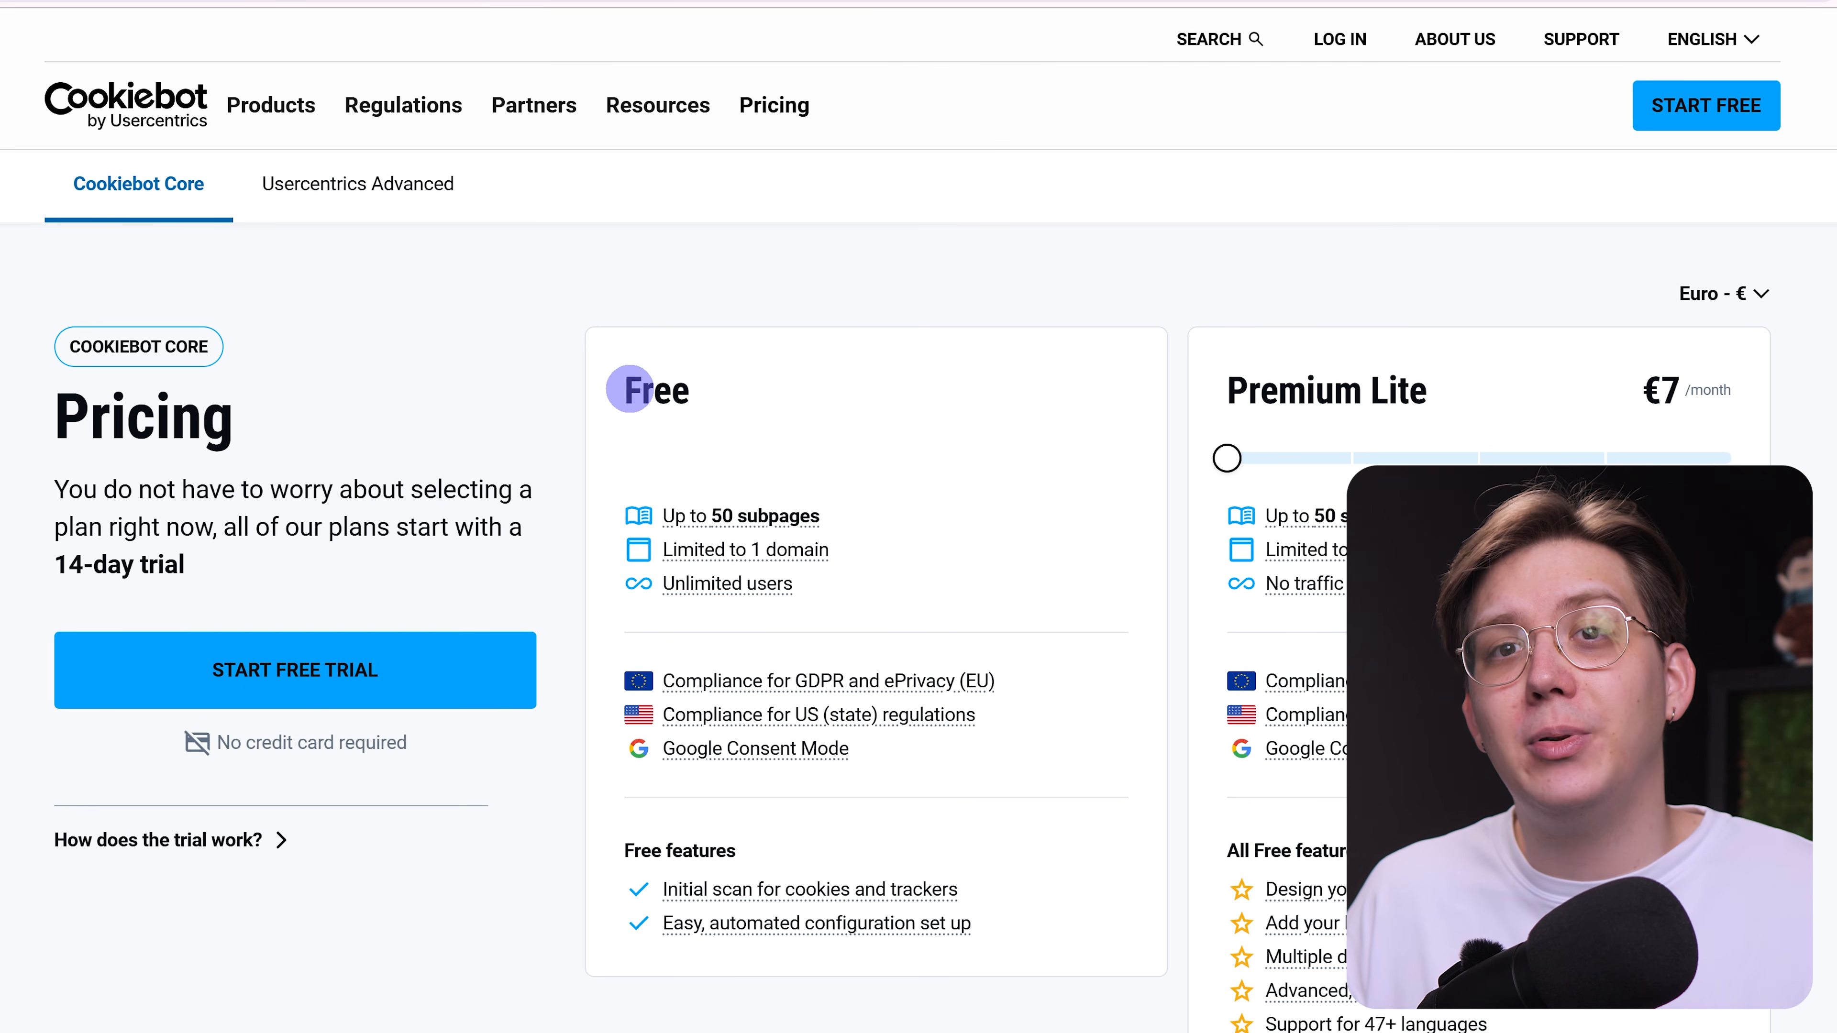
pyautogui.moveTo(626, 392); pyautogui.dragTo(693, 394)
pyautogui.moveTo(654, 510); pyautogui.dragTo(832, 514)
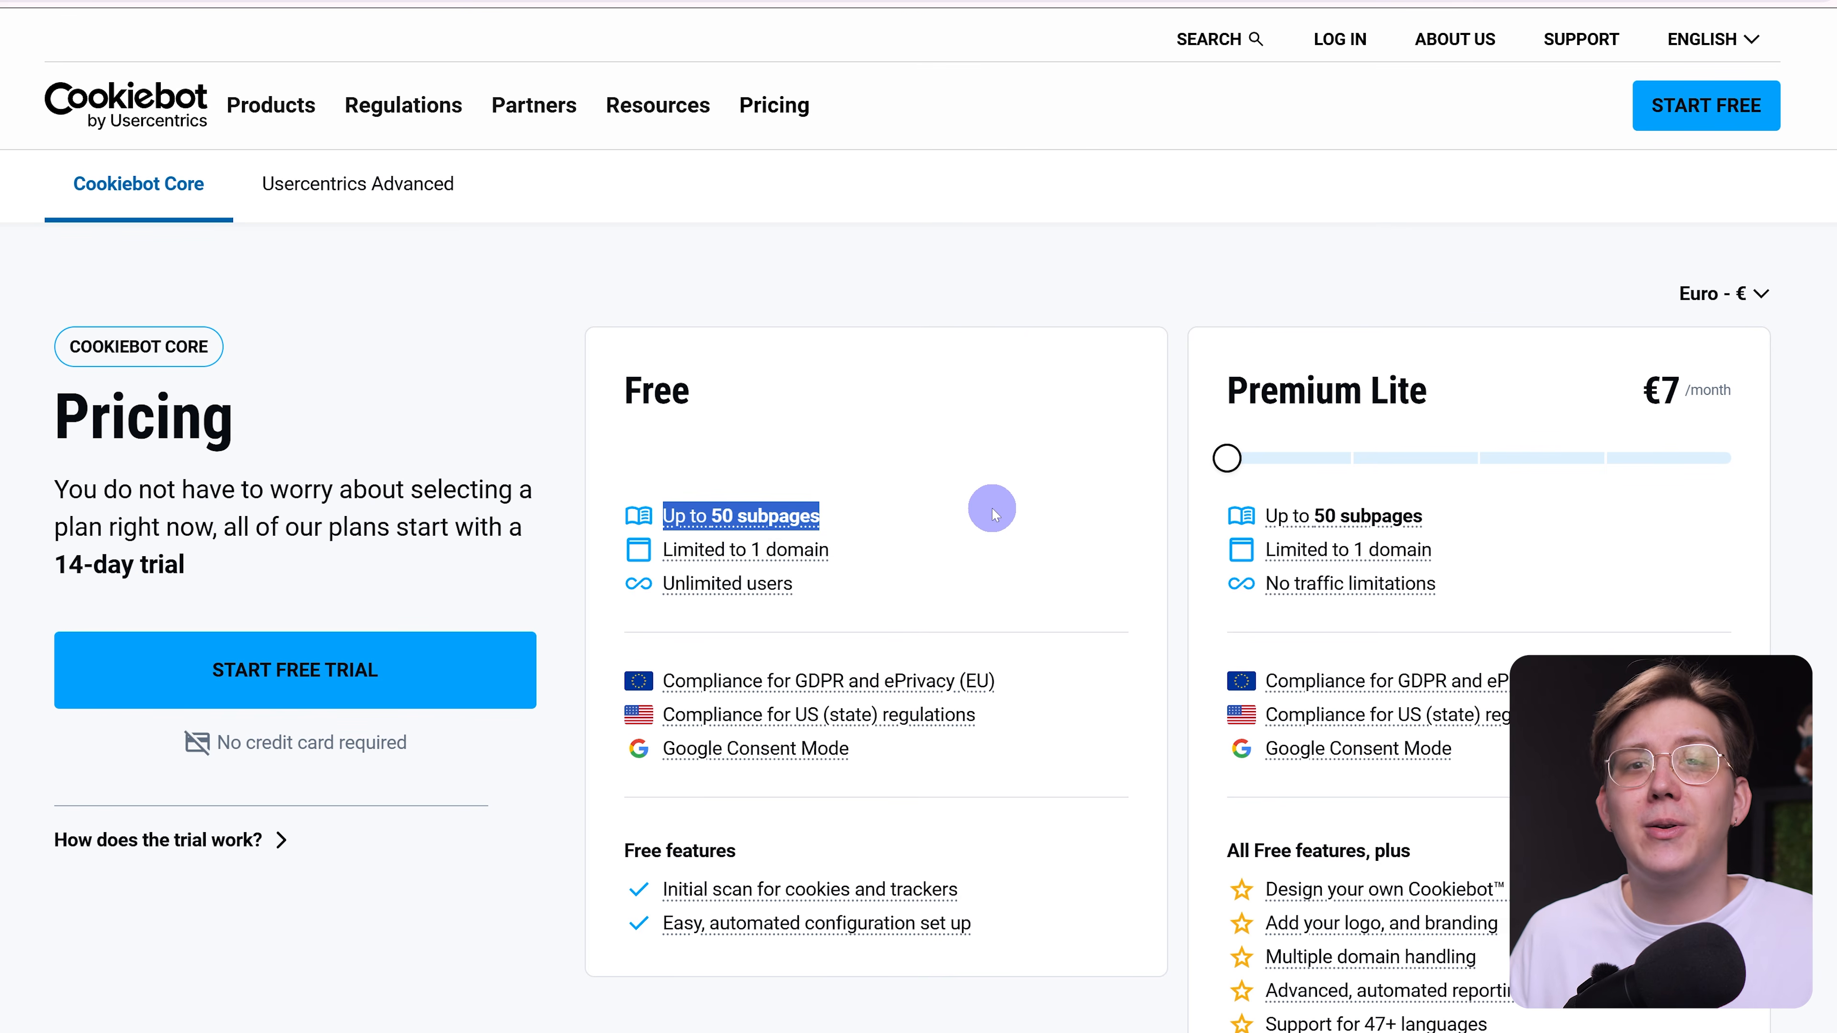
pyautogui.click(992, 509)
pyautogui.moveTo(1224, 392); pyautogui.dragTo(1759, 434)
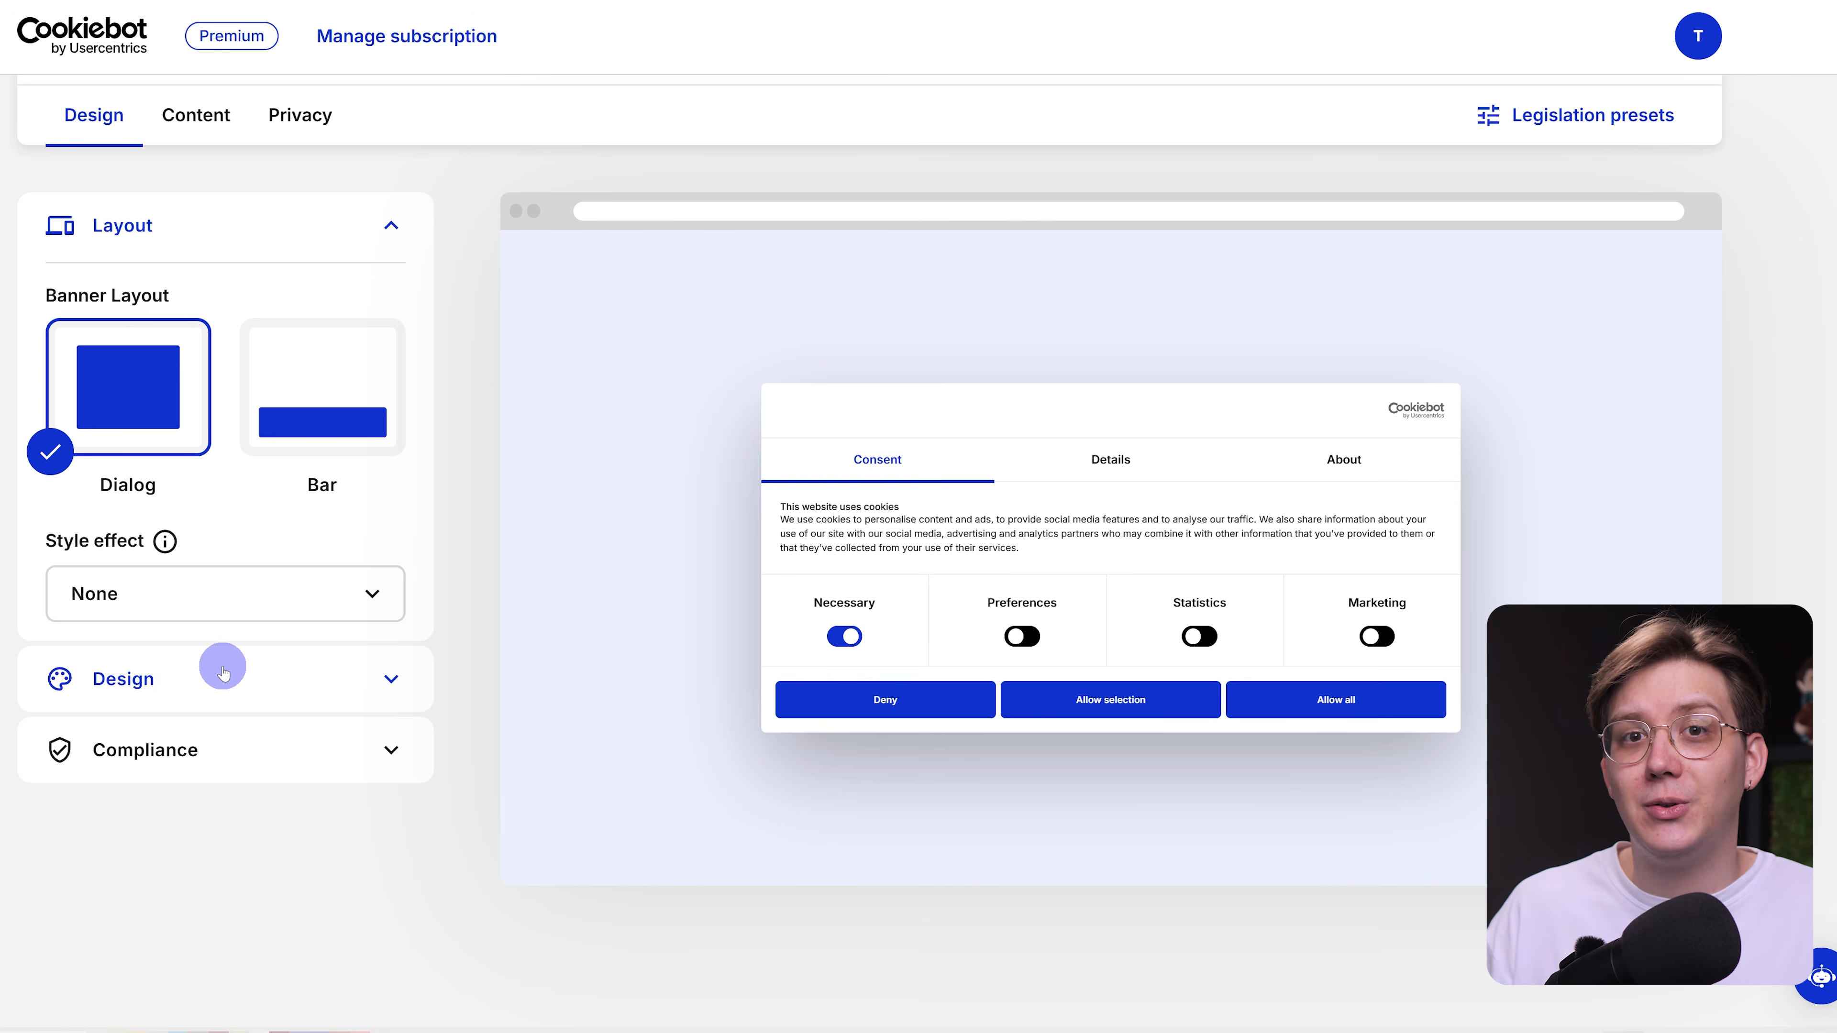
pyautogui.click(223, 671)
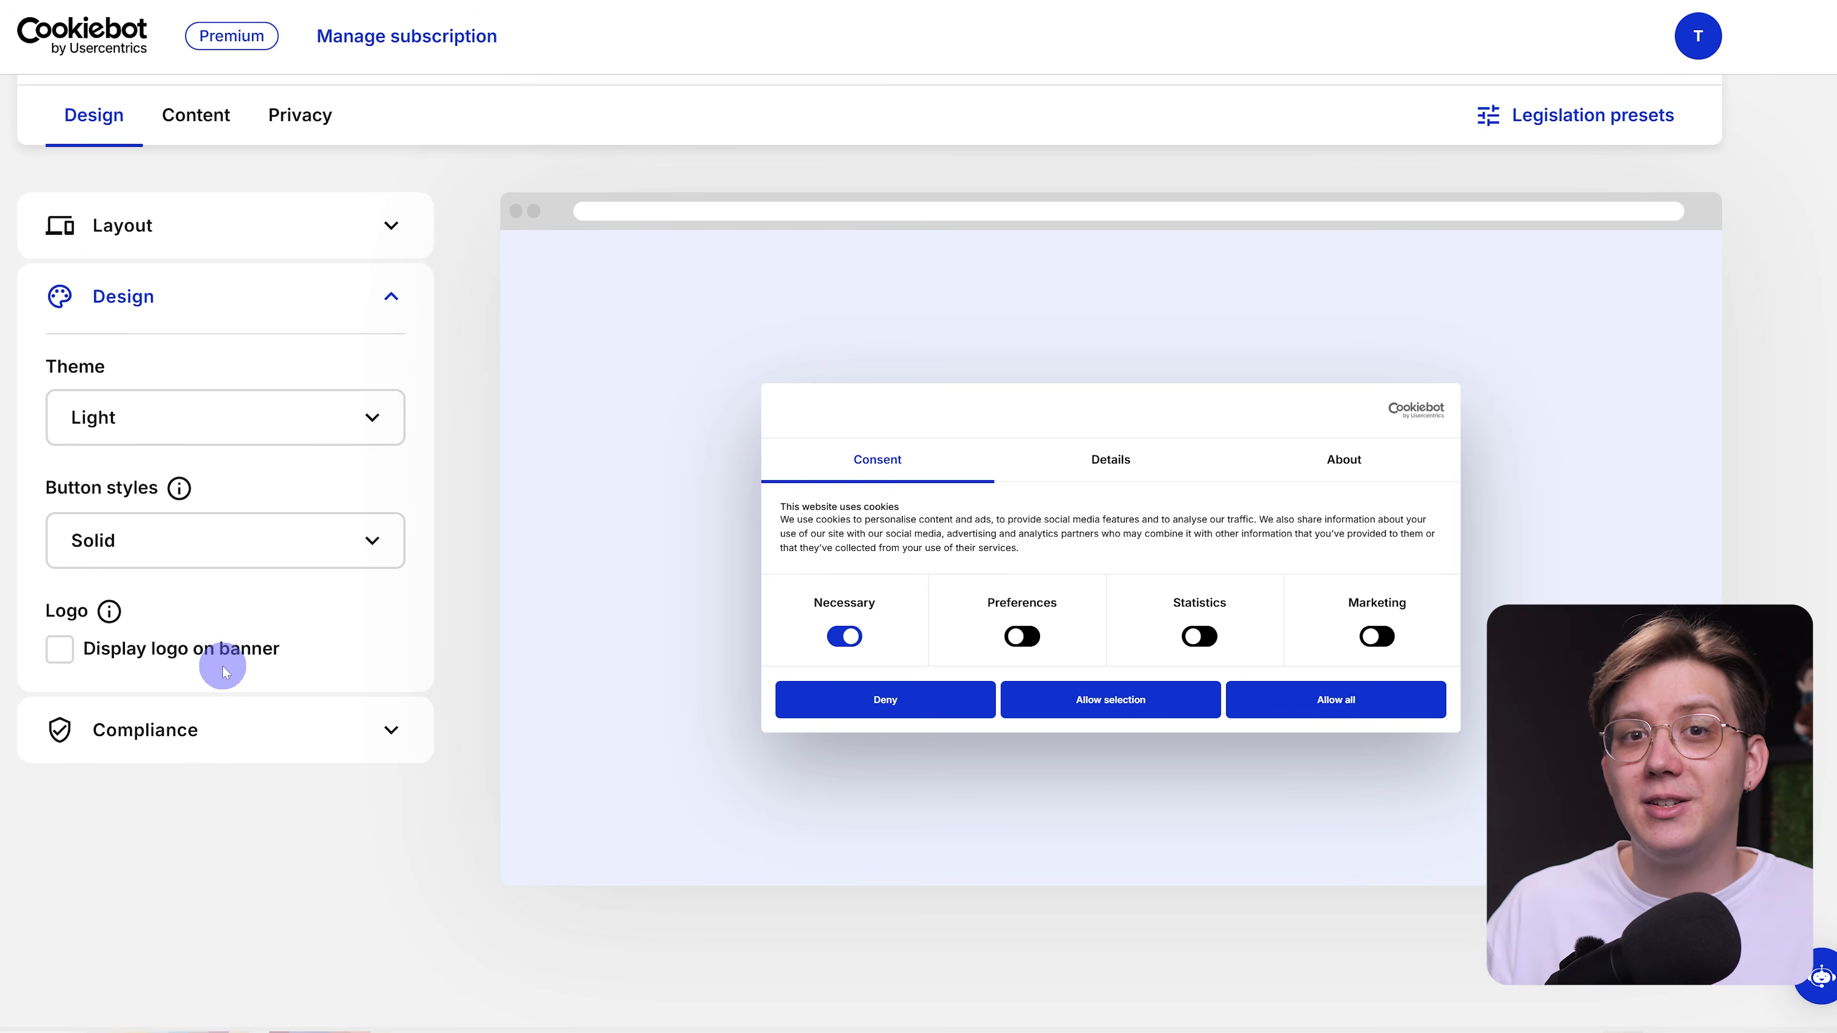
# Preview the Dark theme on the cookie banner and set the banner theme to Custom.
pyautogui.click(233, 418)
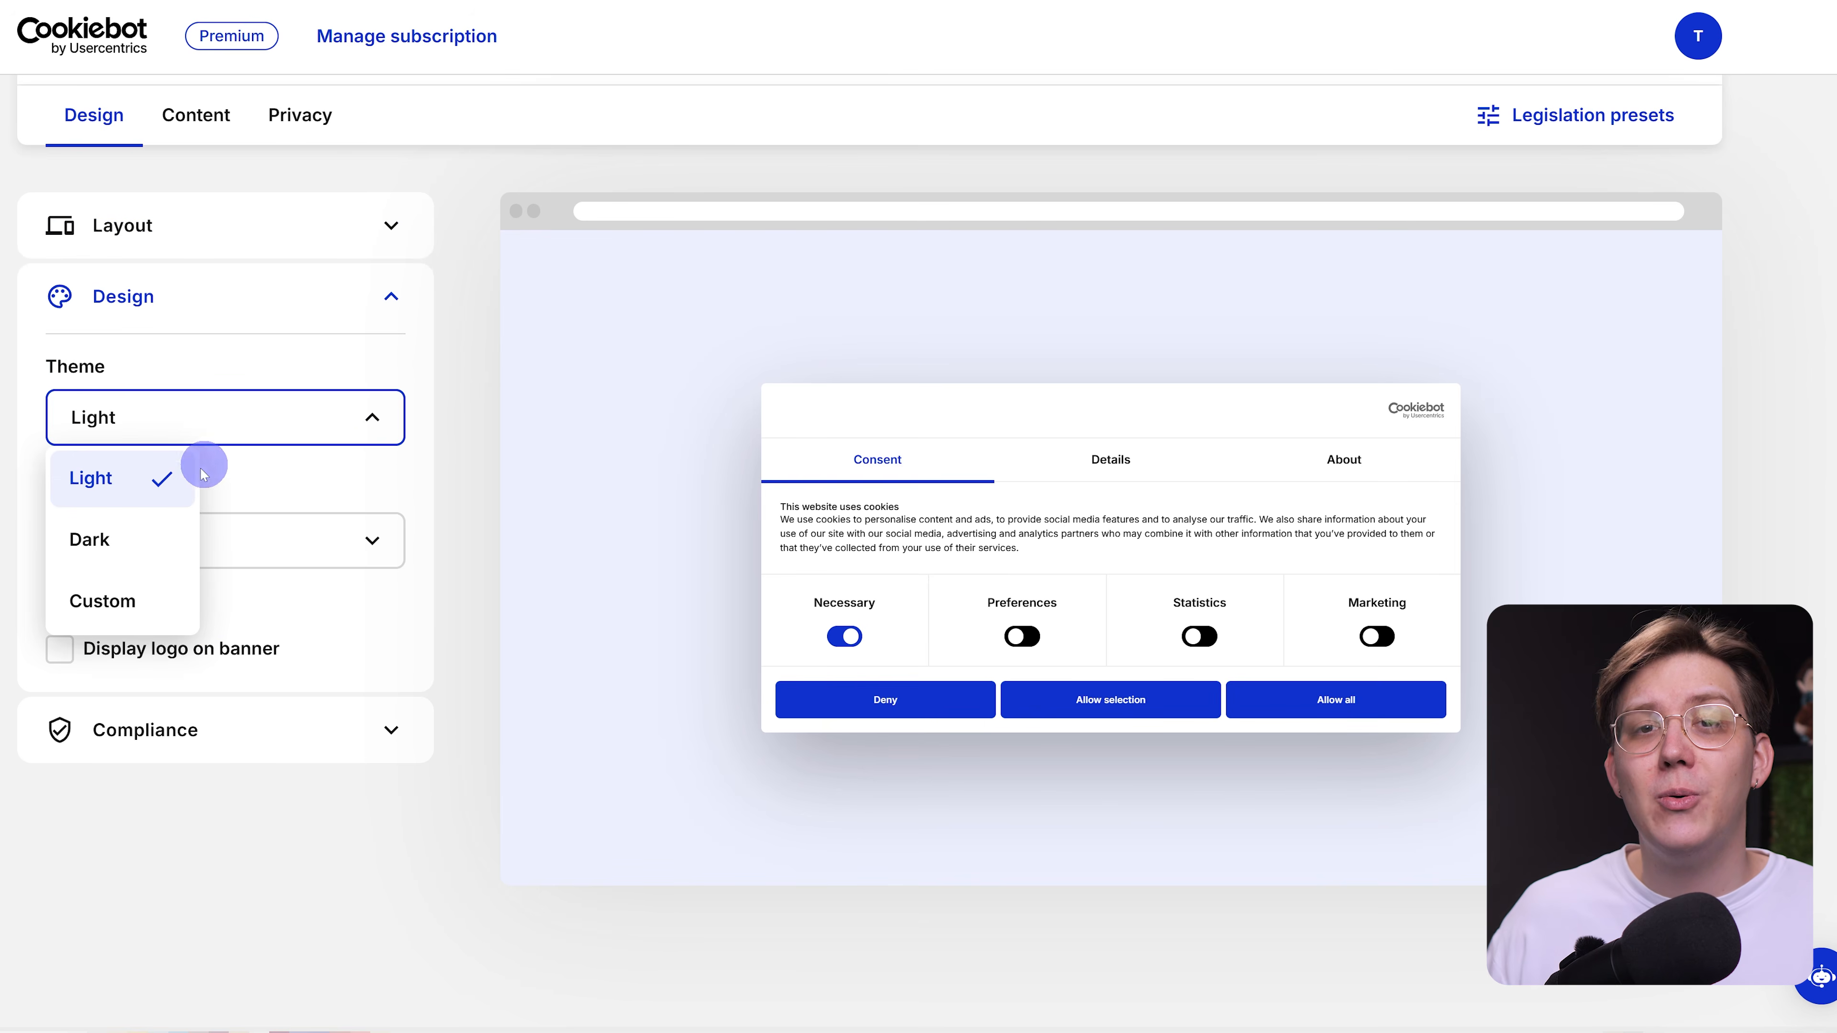
pyautogui.click(123, 539)
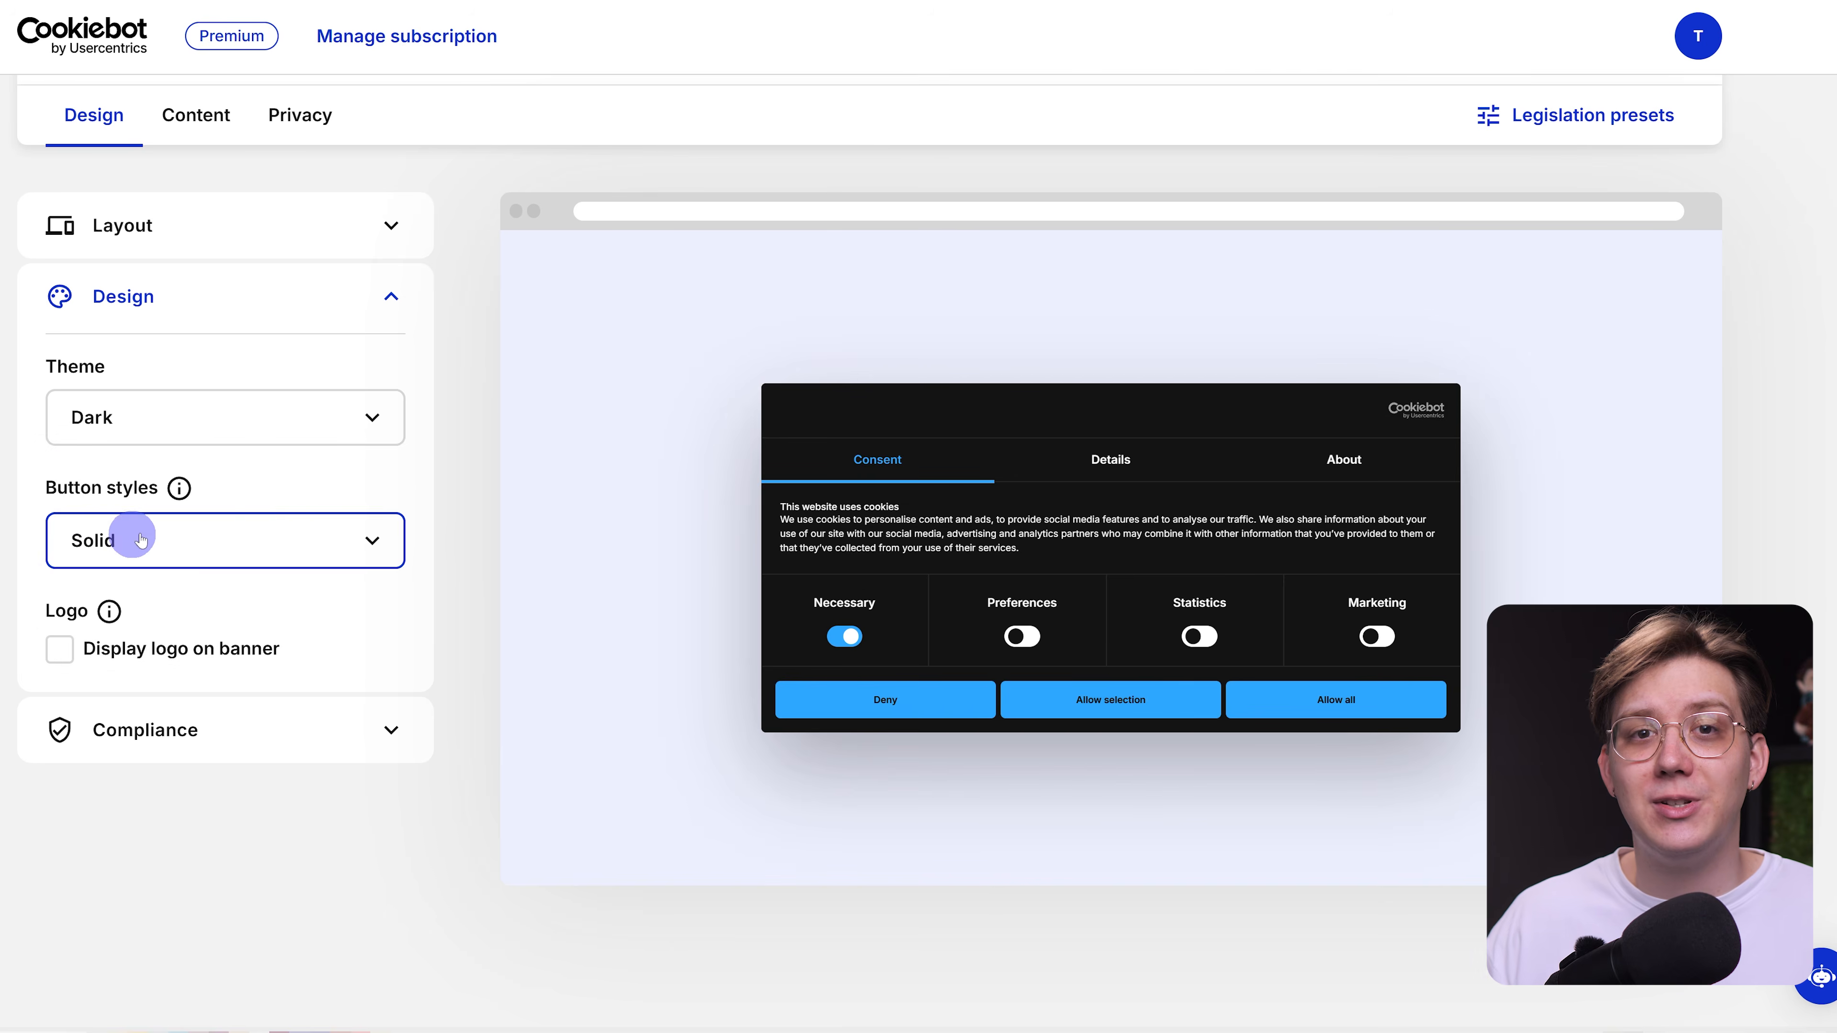
pyautogui.click(226, 421)
pyautogui.click(156, 597)
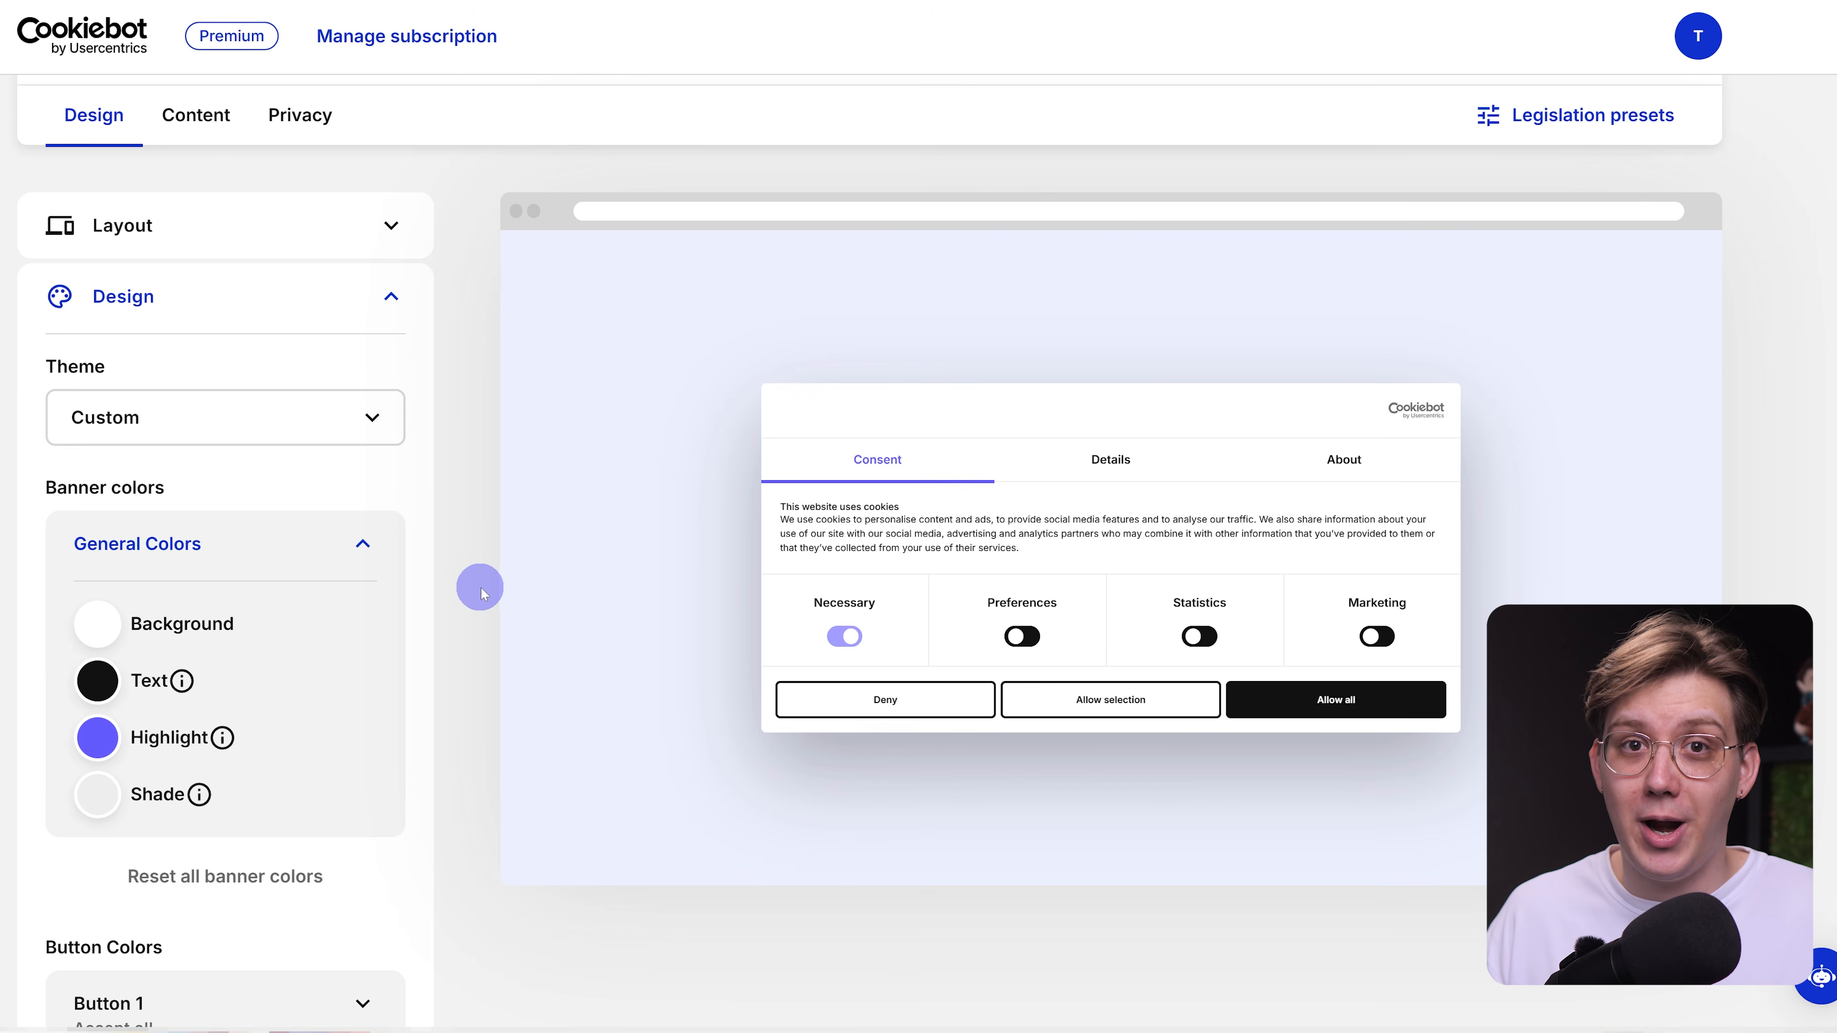
pyautogui.scroll(-5, 476, 589)
pyautogui.click(358, 527)
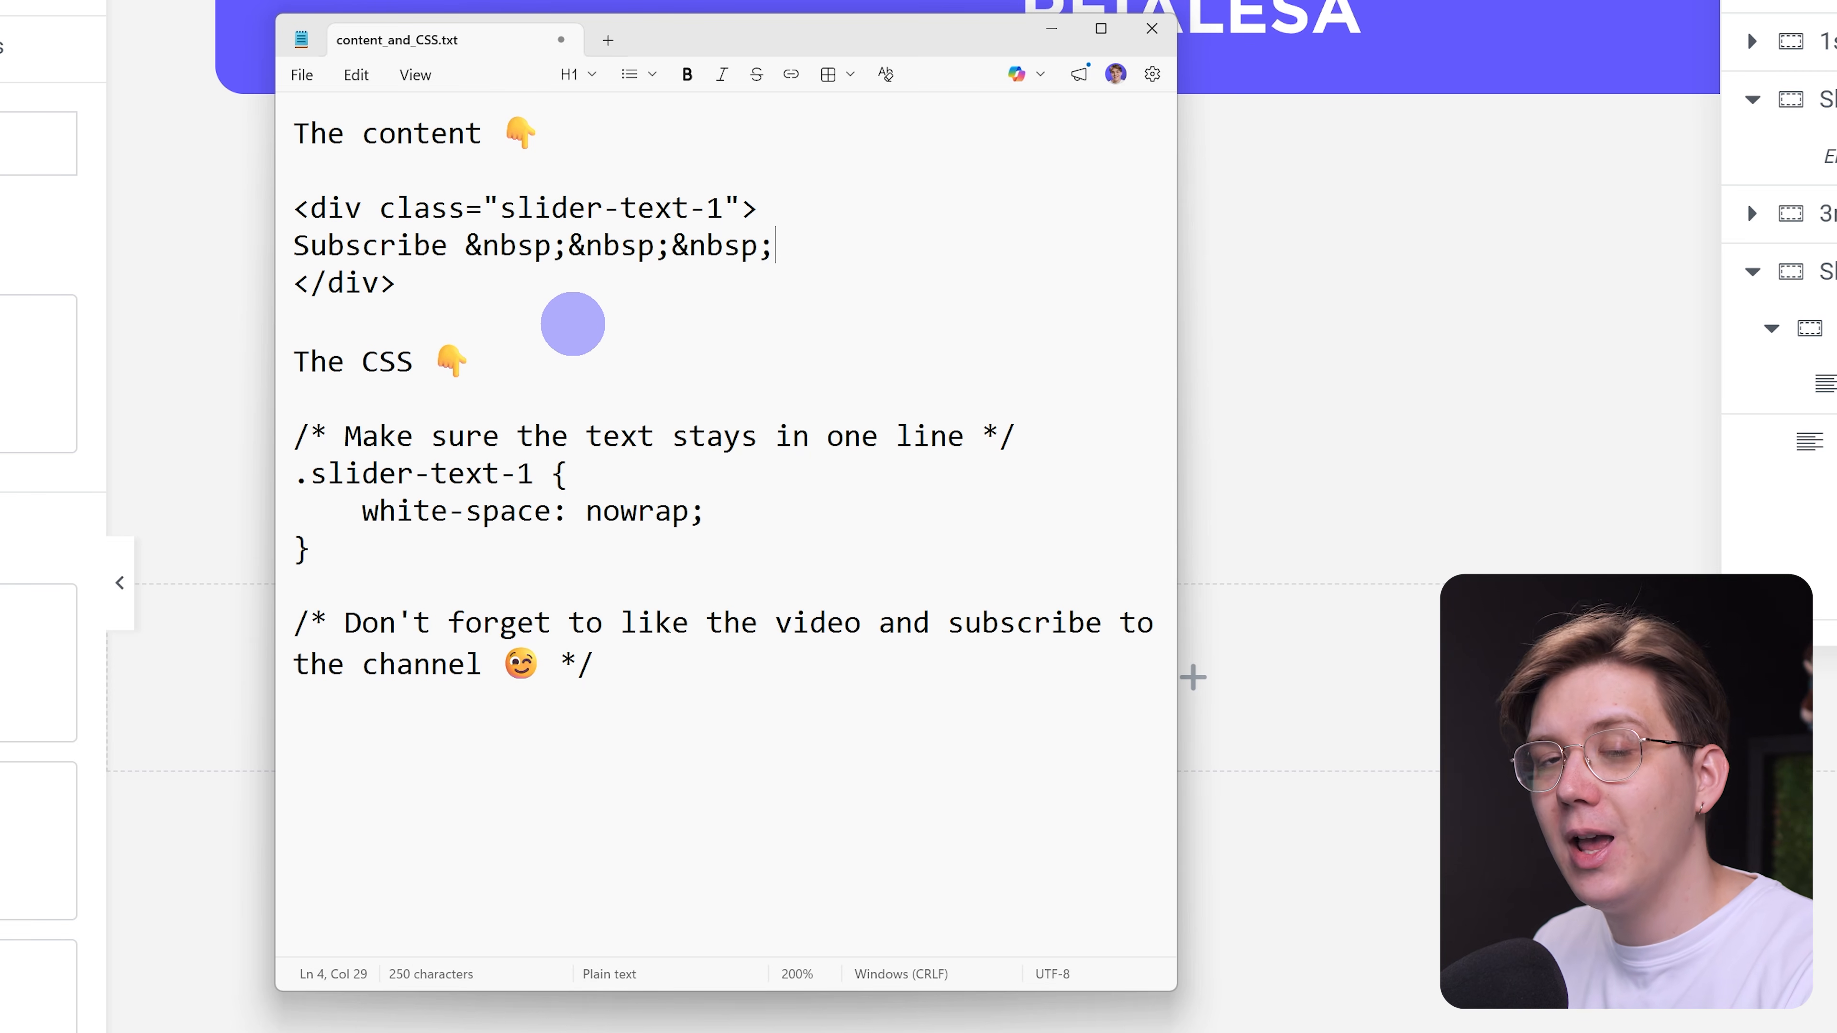
# Examine the HTML snippet in content_and_CSS.txt: the div tags, the slider-text-1 class, the Subscribe text and the &nbsp; spacing entities.
pyautogui.click(743, 248)
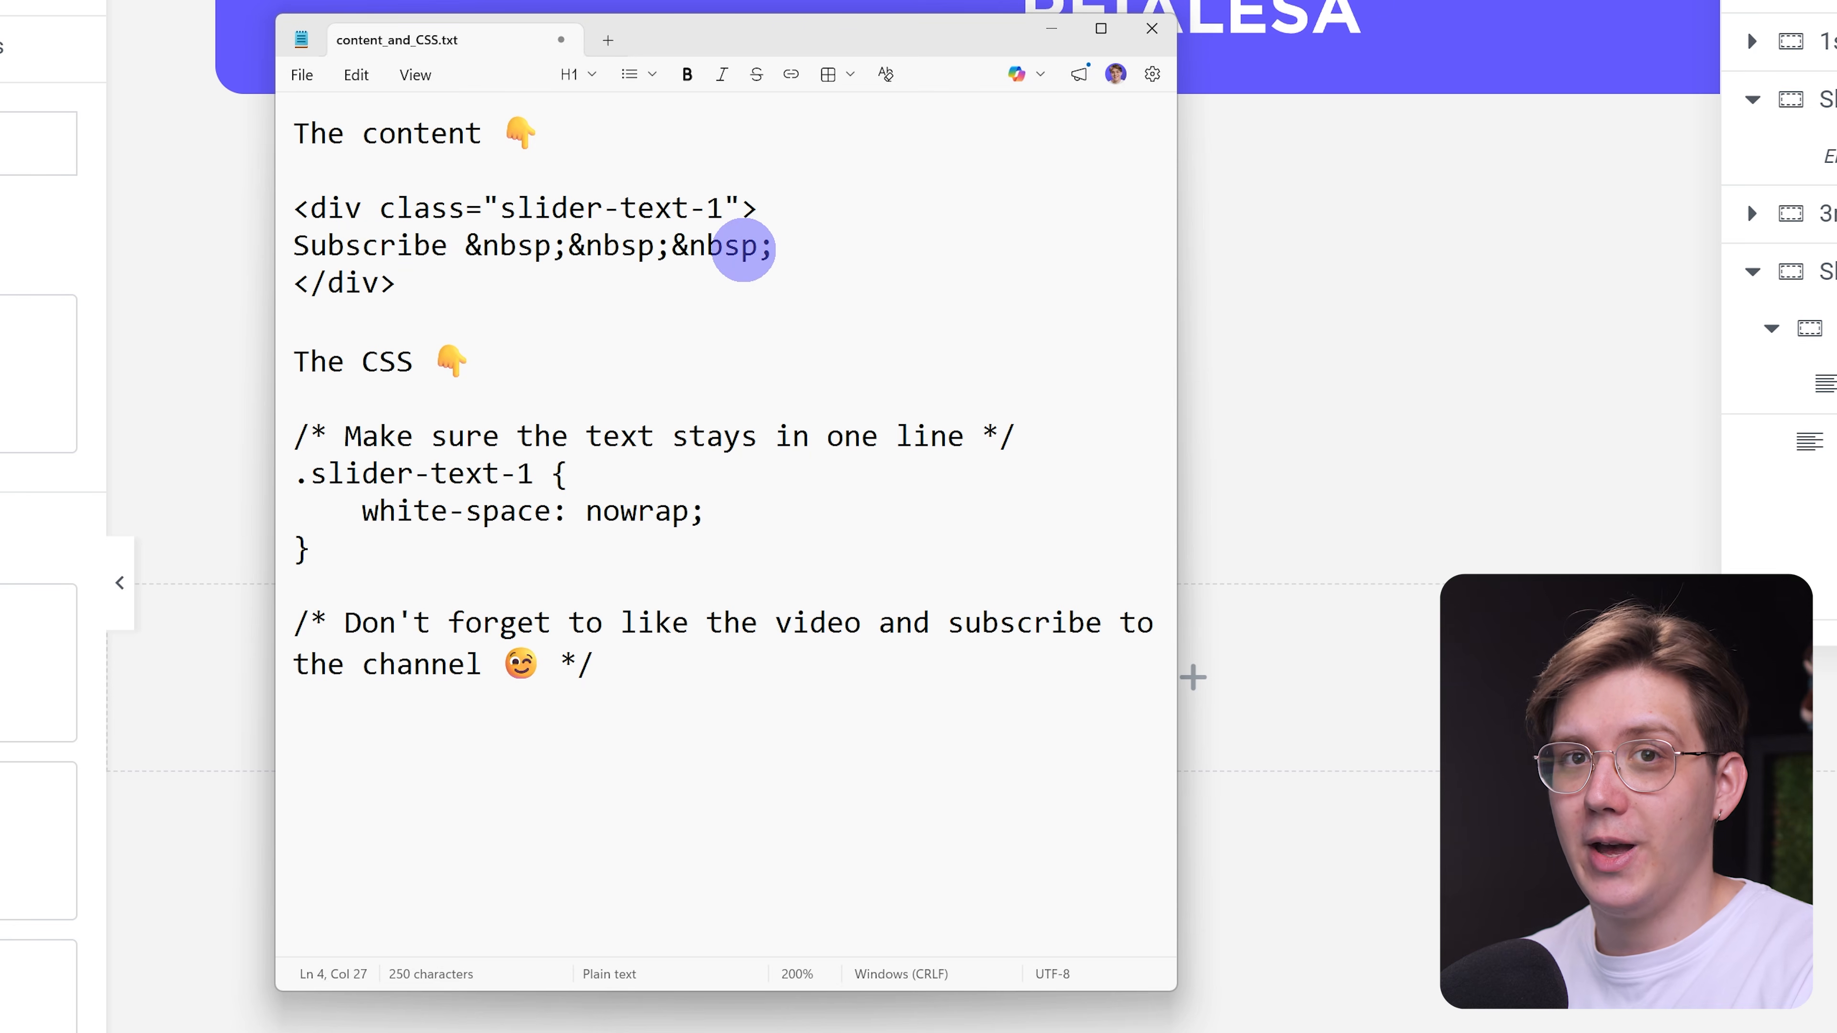
pyautogui.tripleClick(556, 212)
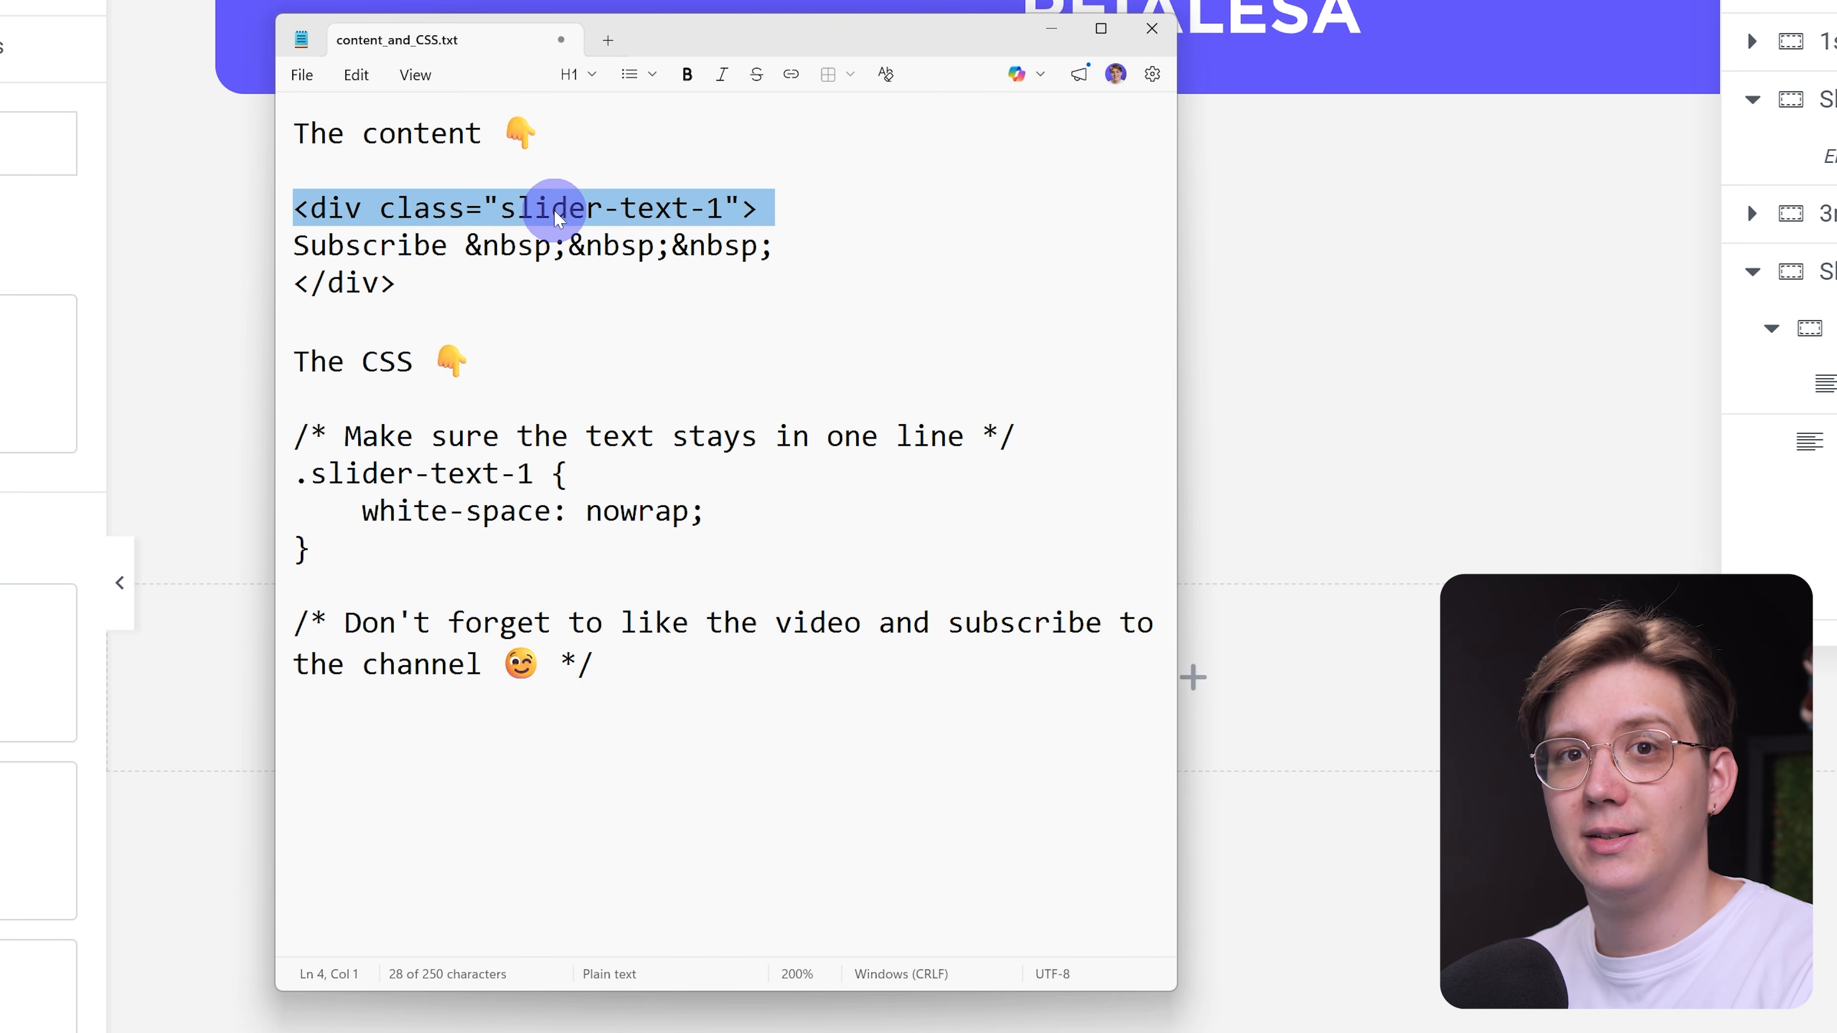
pyautogui.tripleClick(367, 276)
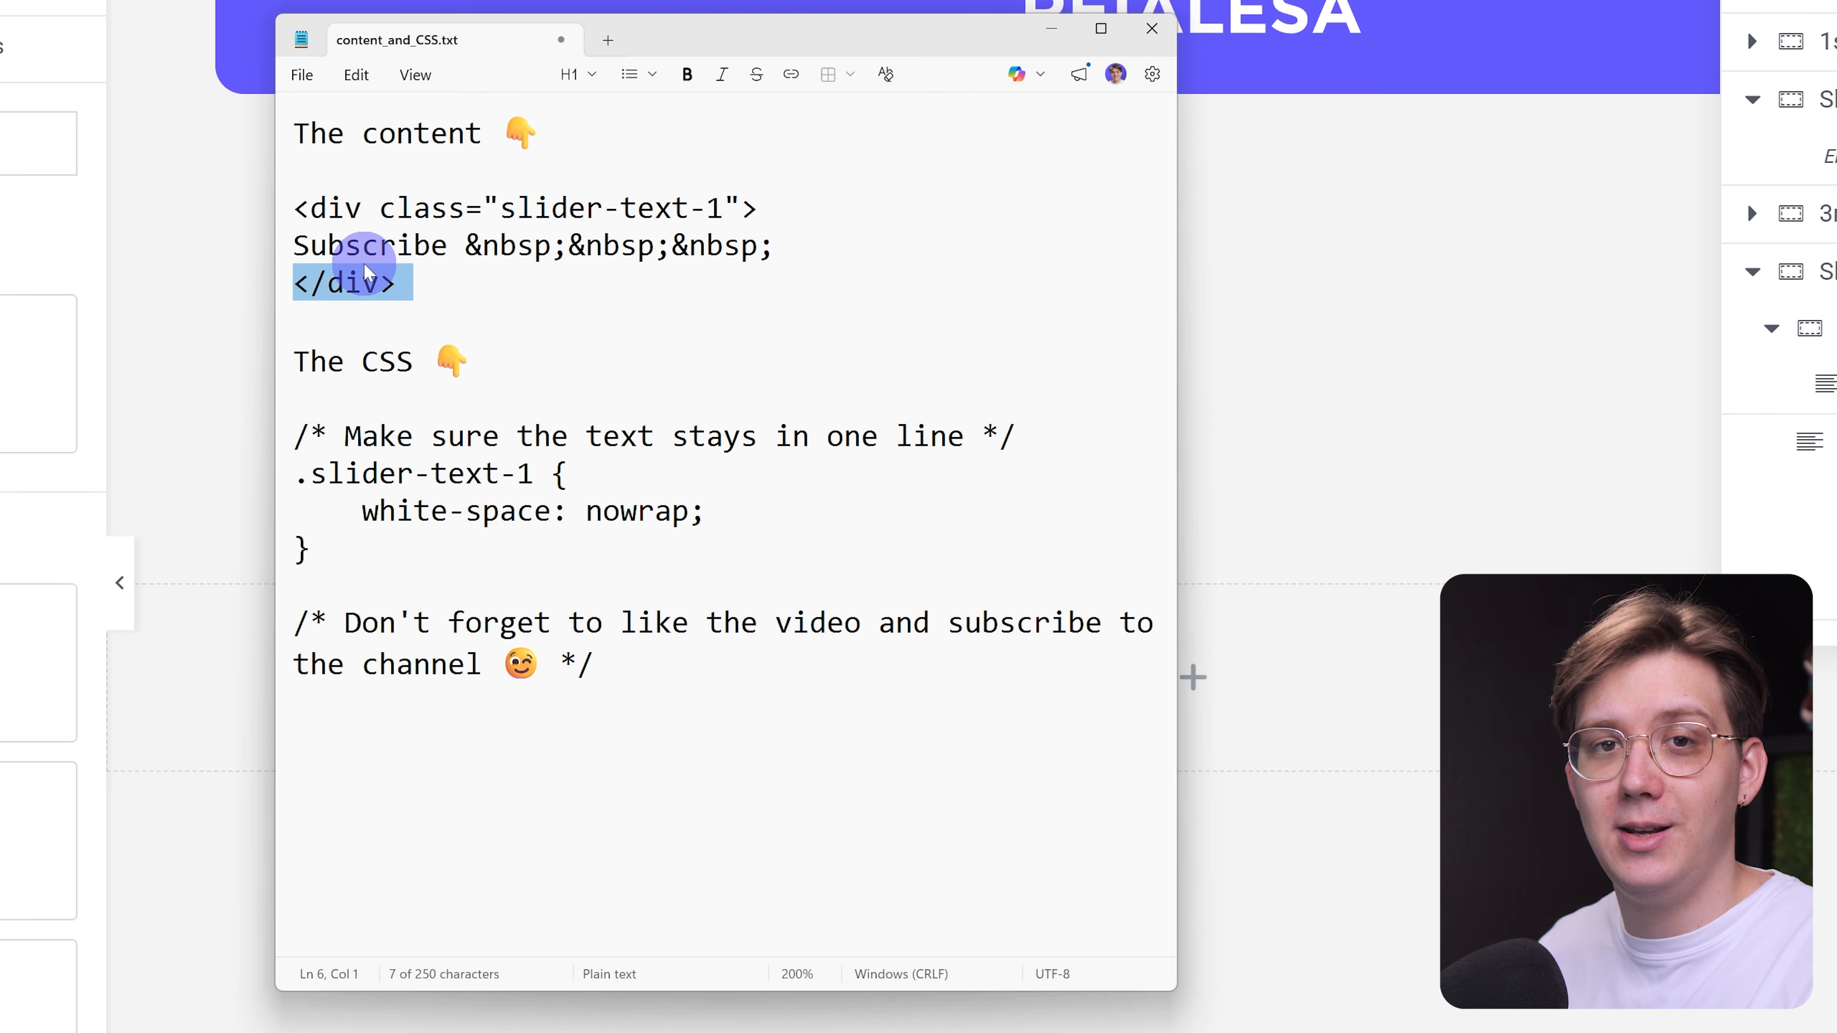
pyautogui.click(503, 210)
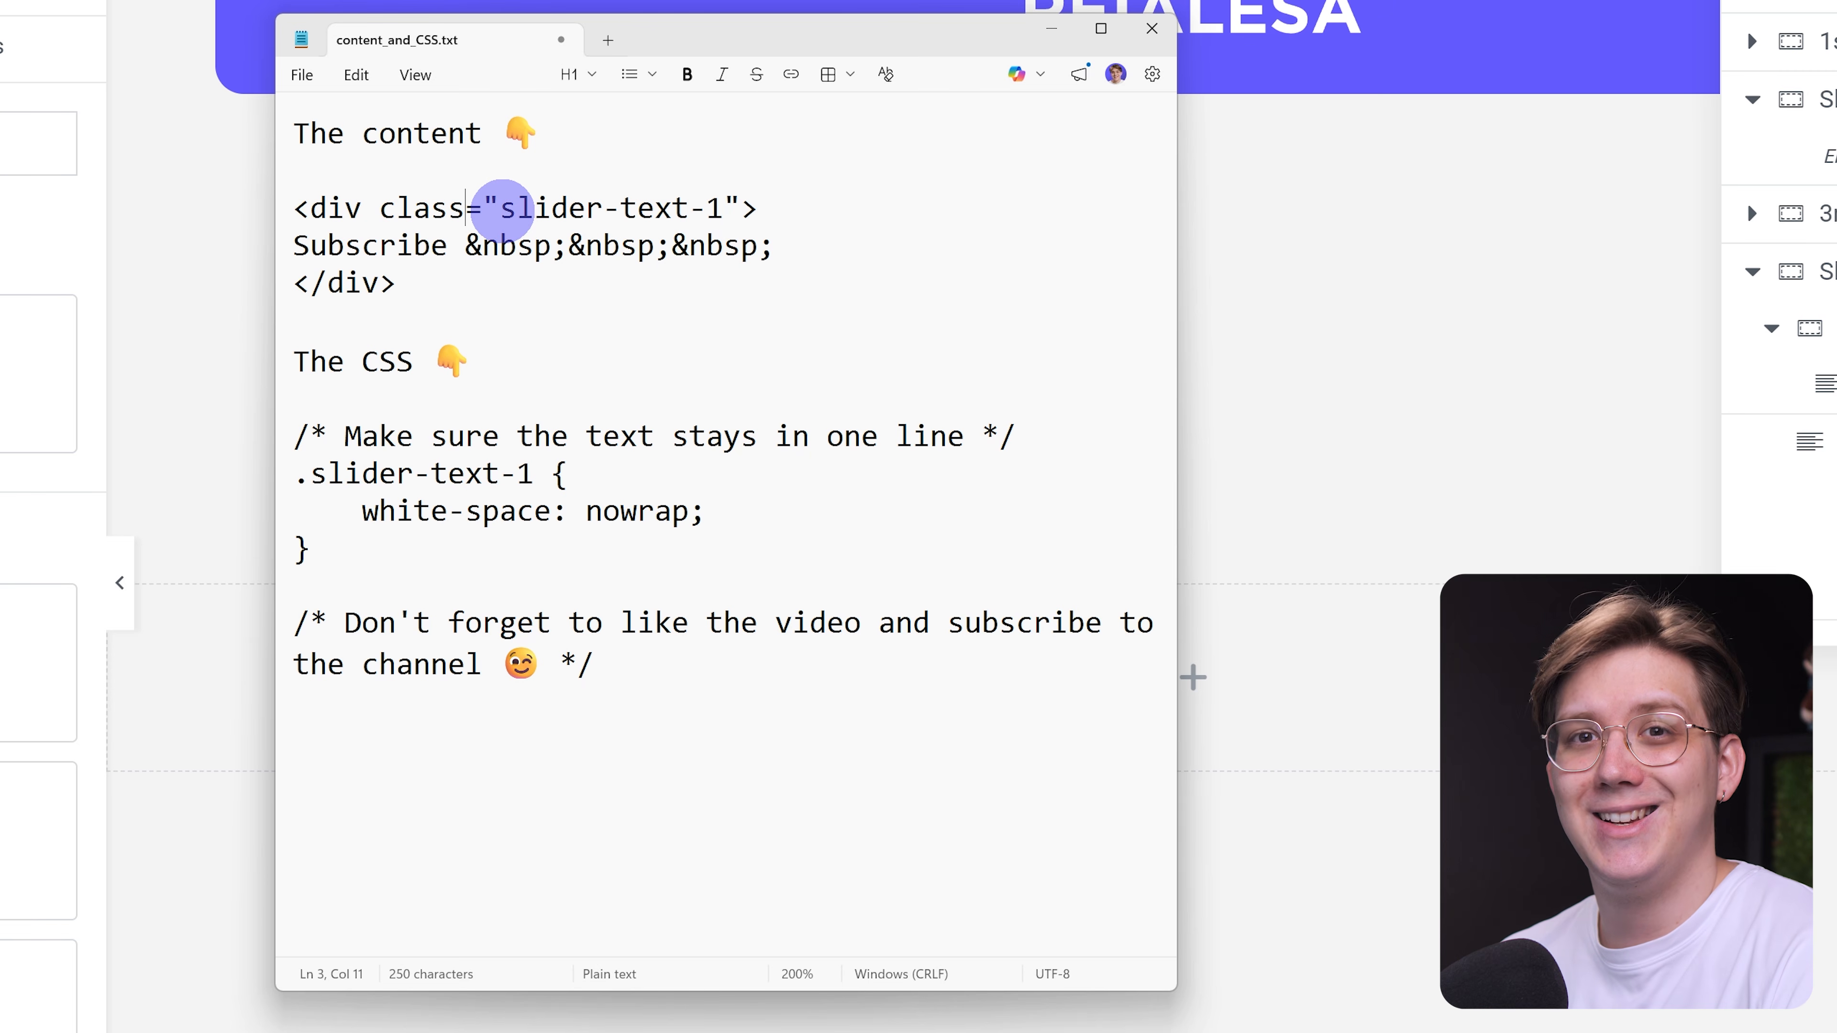
pyautogui.moveTo(503, 210); pyautogui.dragTo(706, 210)
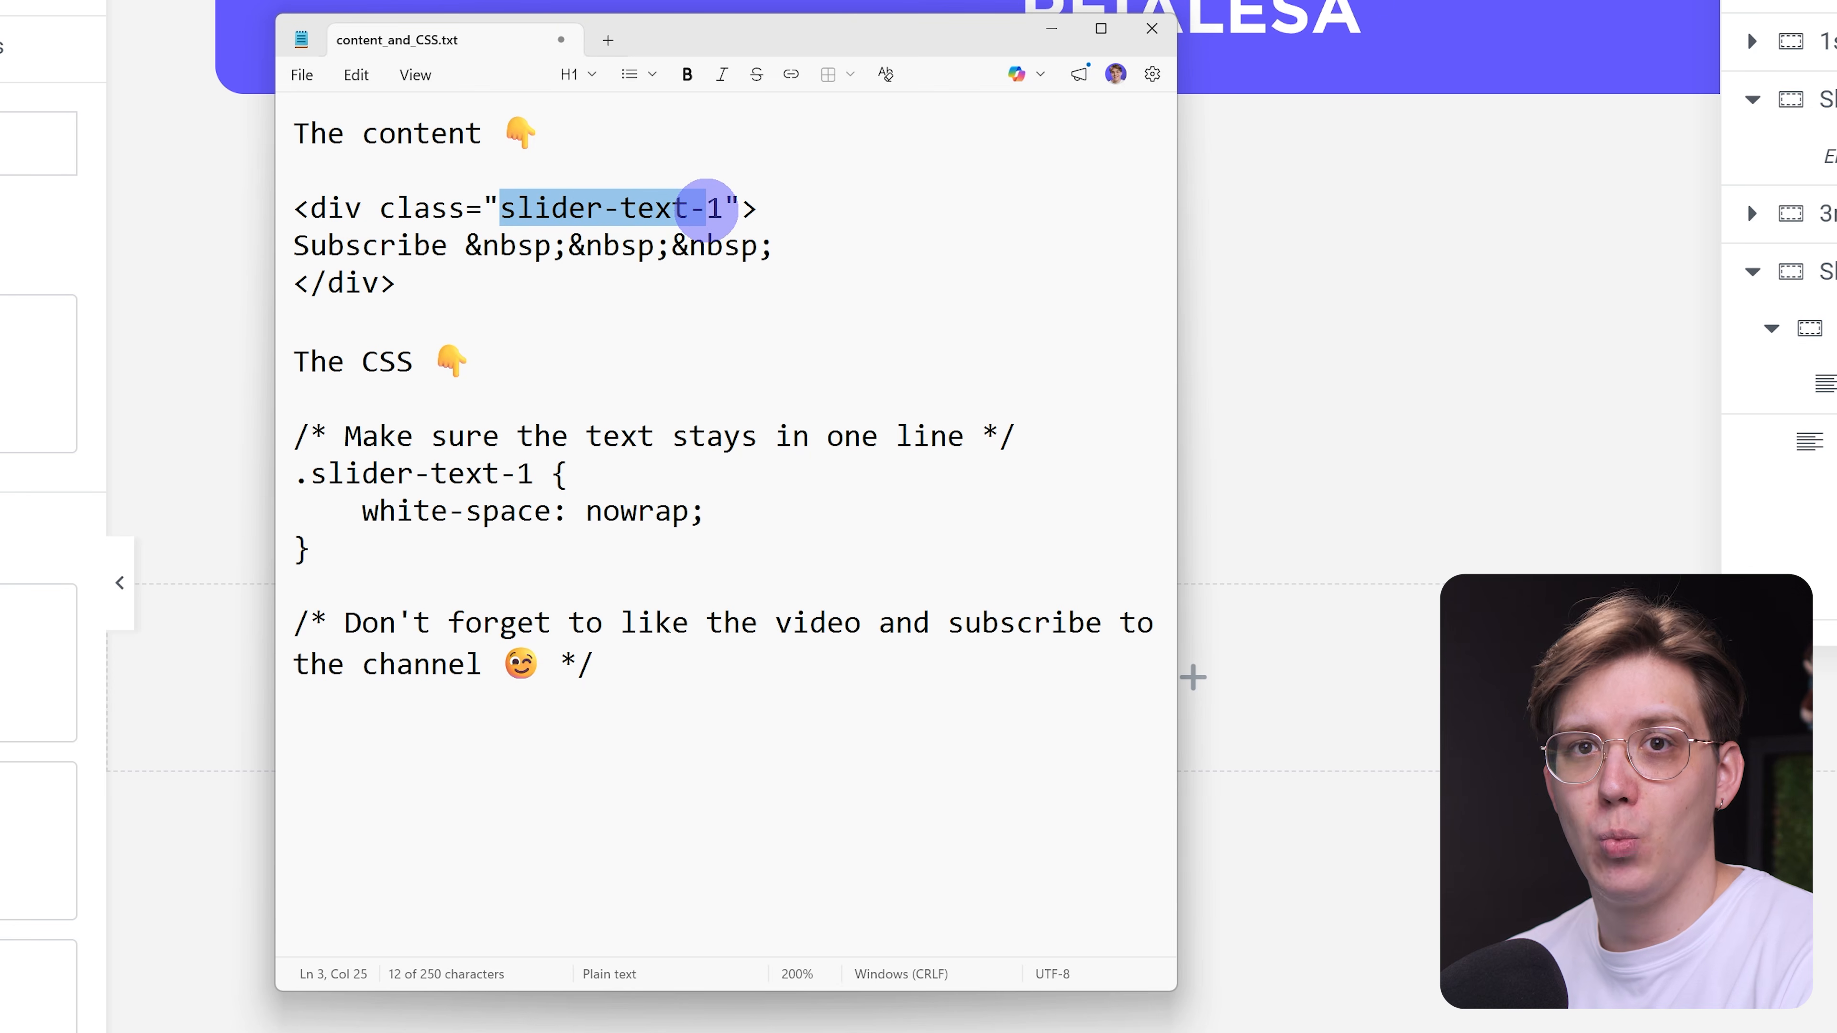
pyautogui.click(706, 210)
pyautogui.doubleClick(365, 250)
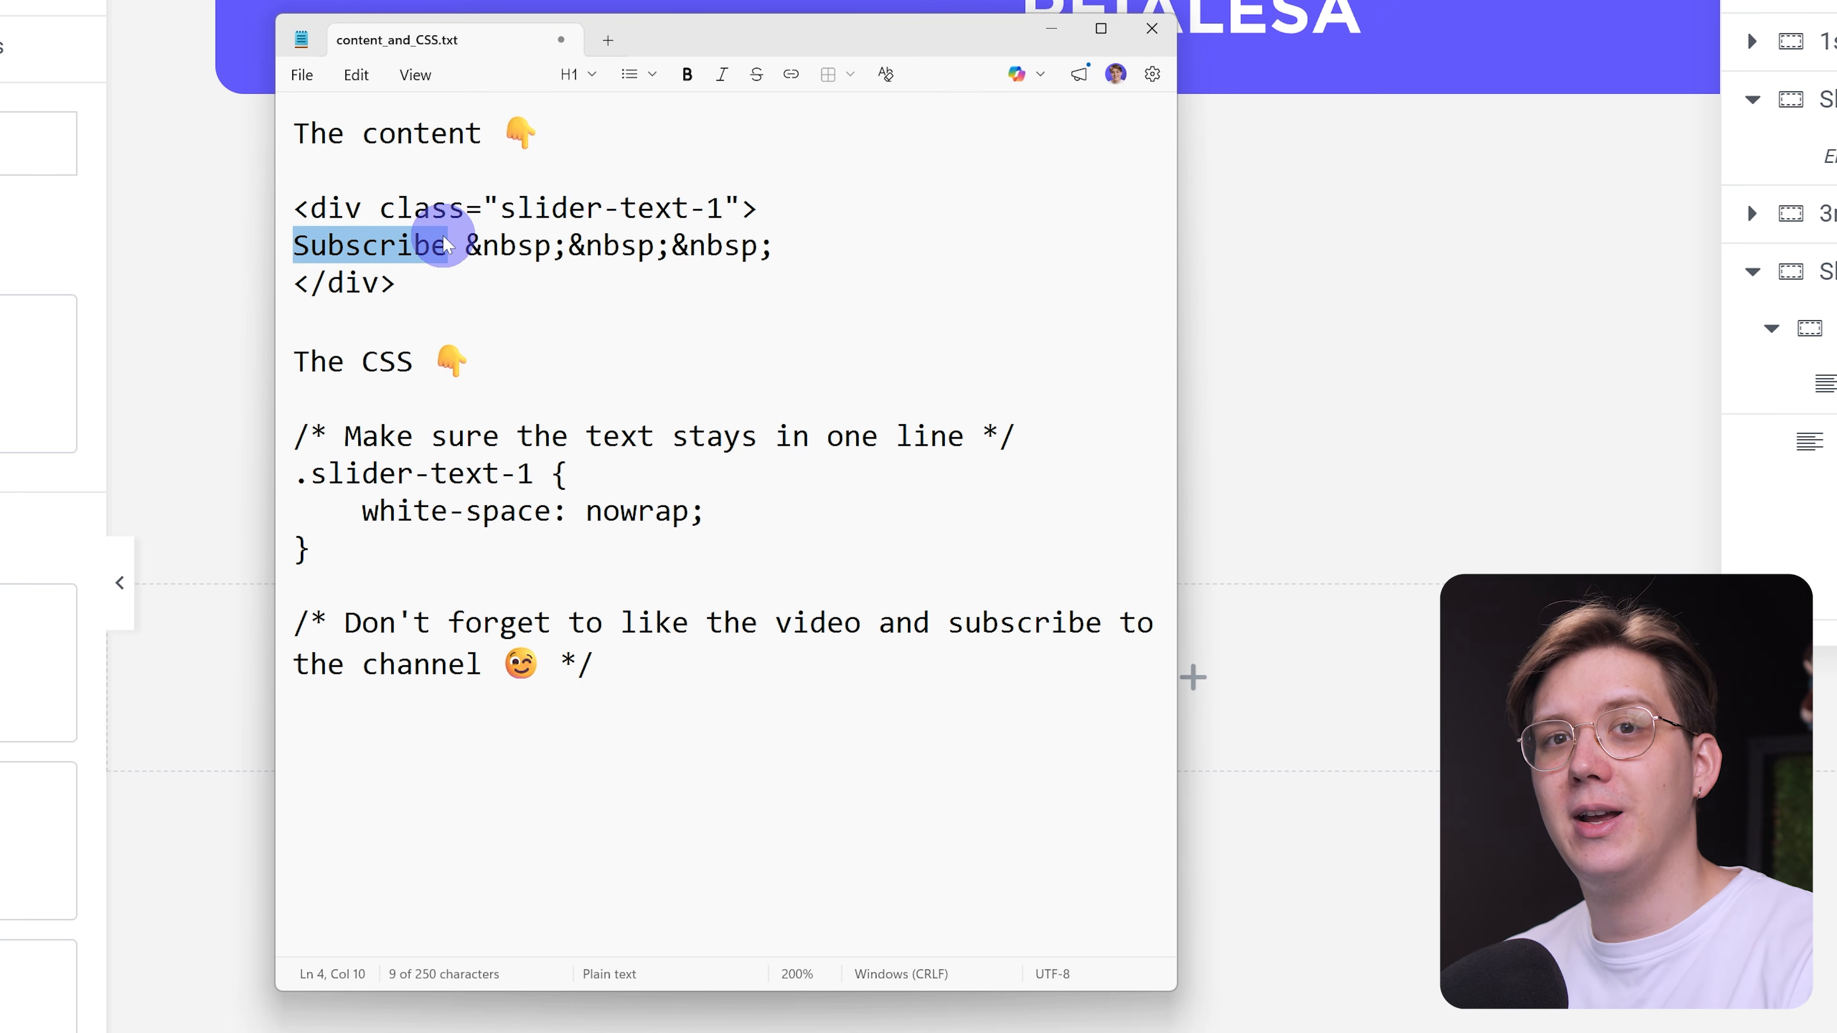
pyautogui.click(456, 229)
pyautogui.moveTo(456, 228); pyautogui.dragTo(474, 242)
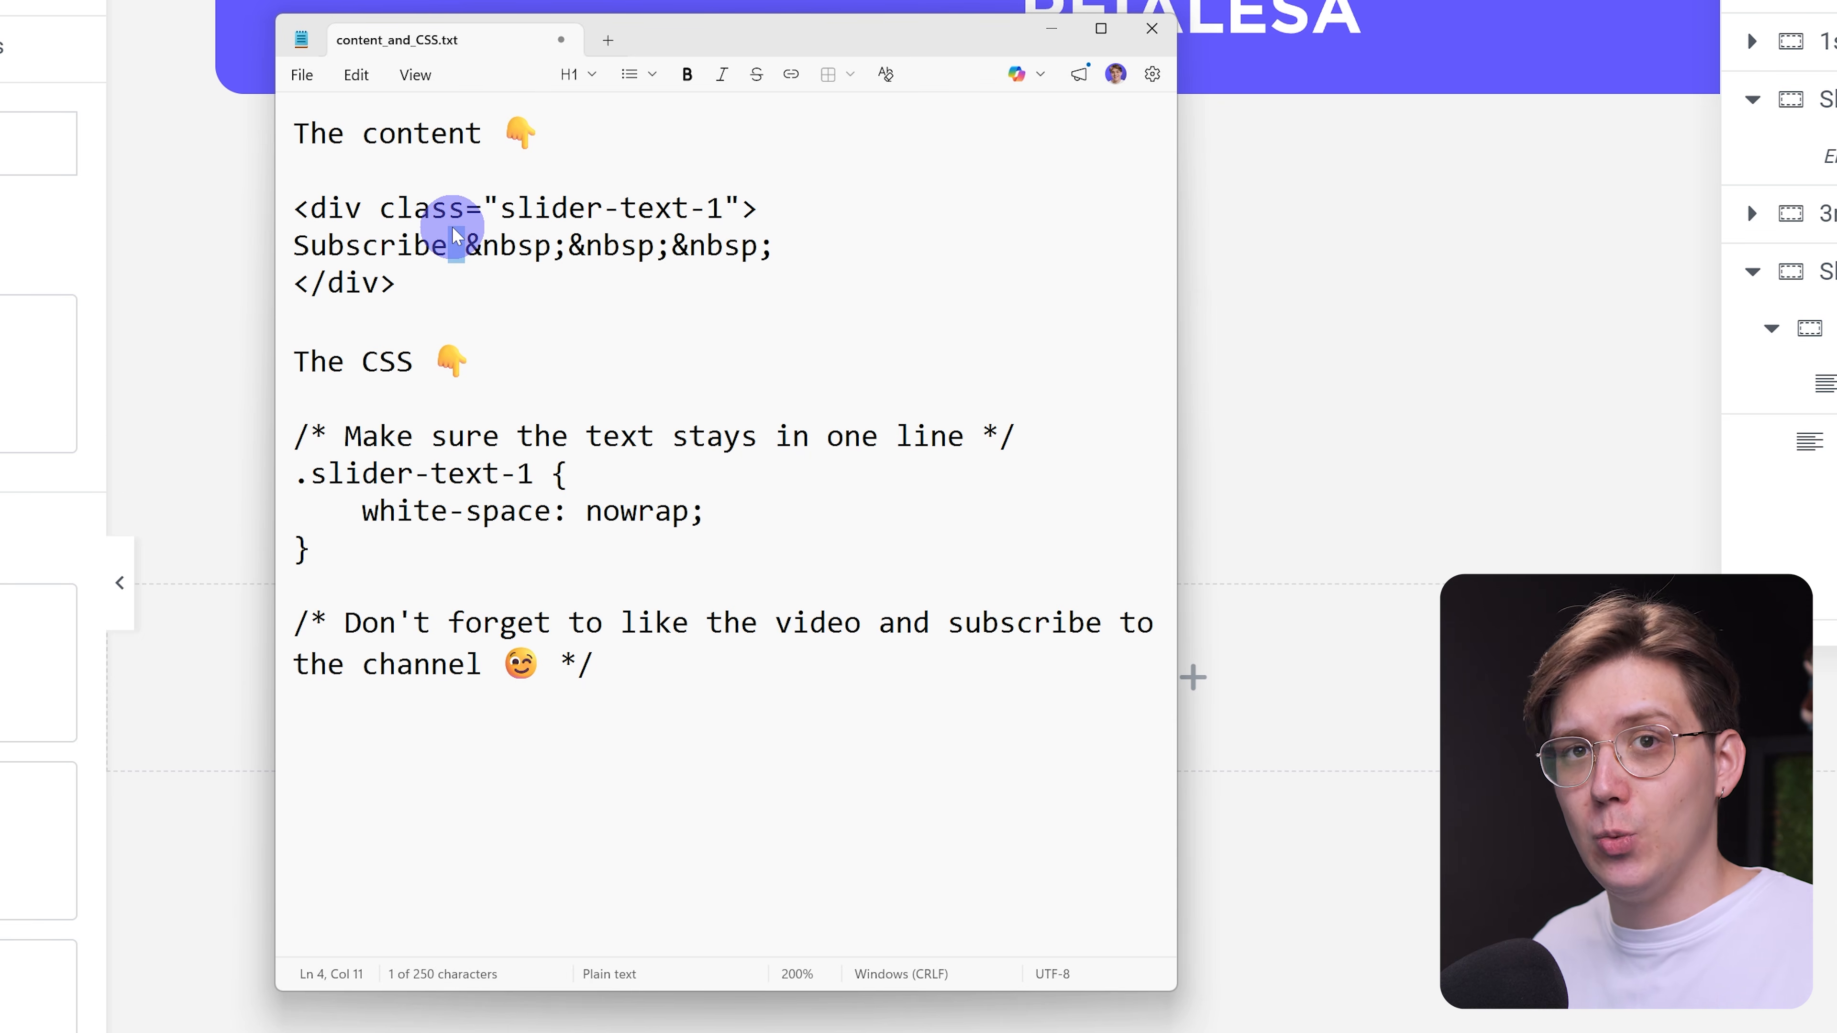
pyautogui.moveTo(456, 236); pyautogui.dragTo(580, 268)
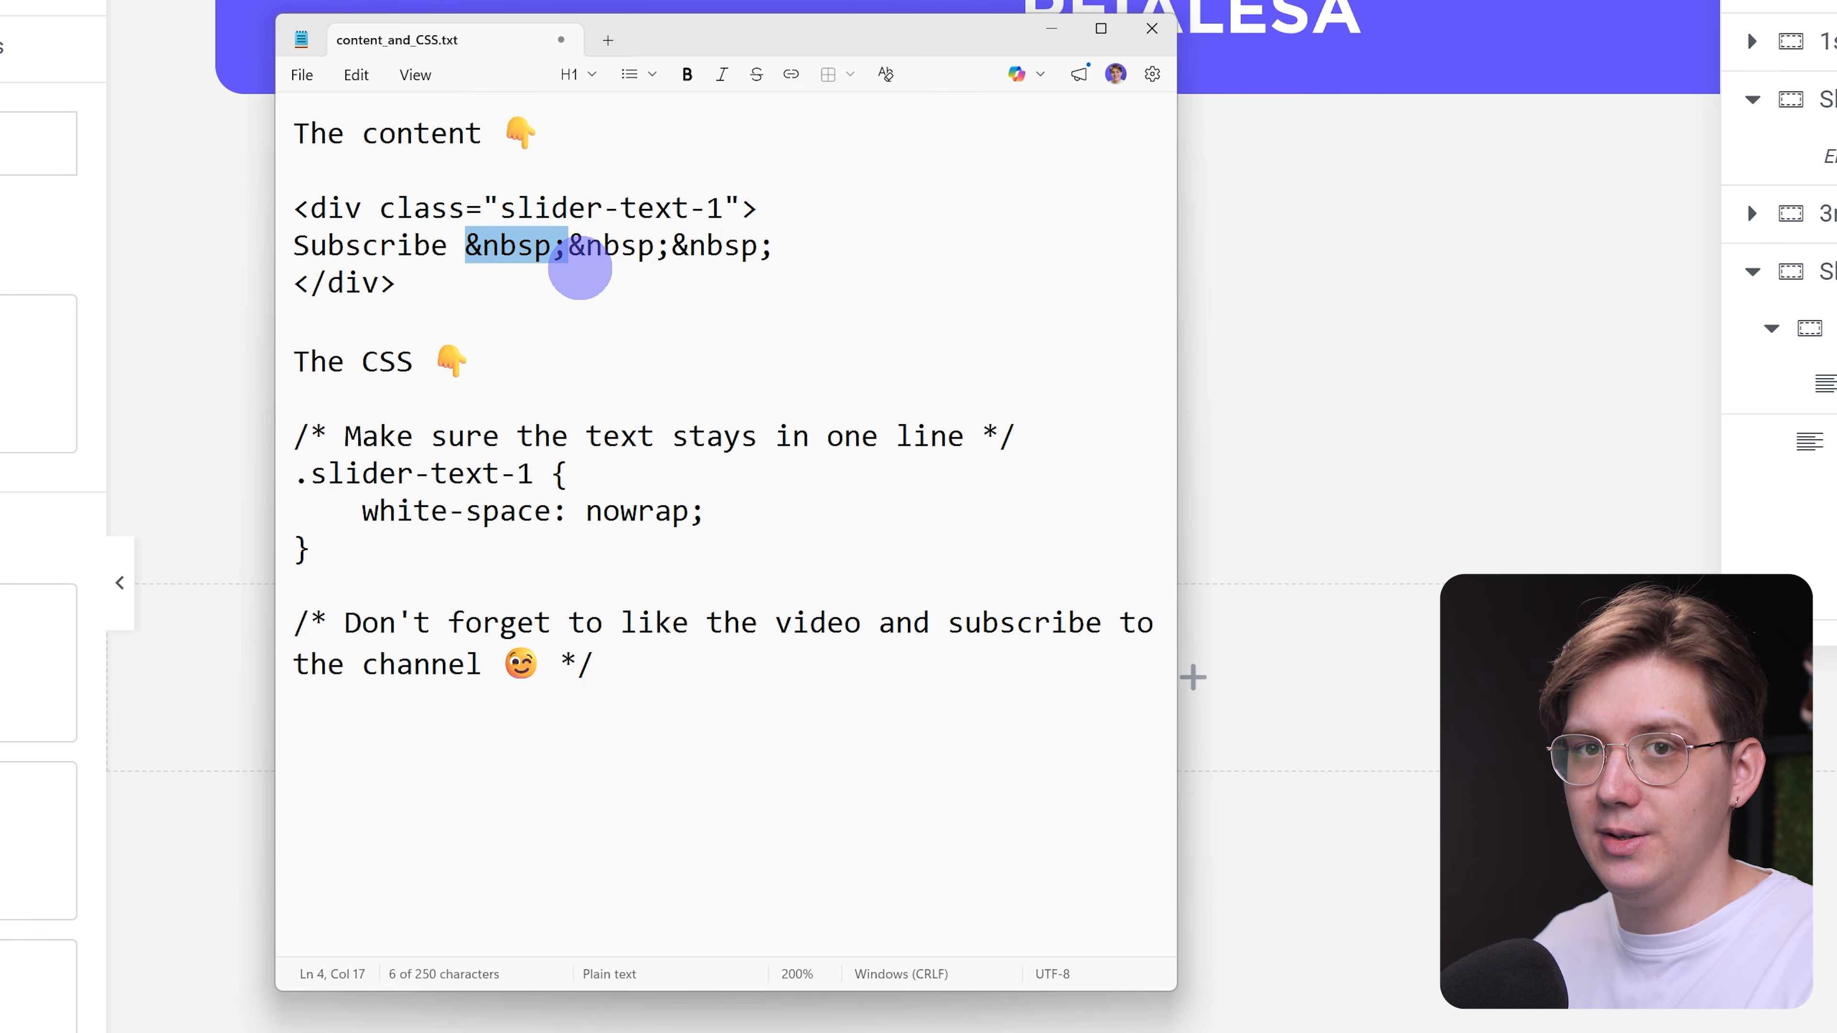
# Duplicate the "Subscribe &nbsp;&nbsp;&nbsp;" line inside the div to make ten copies, leaving no empty line before the closing tag.
pyautogui.tripleClick(725, 257)
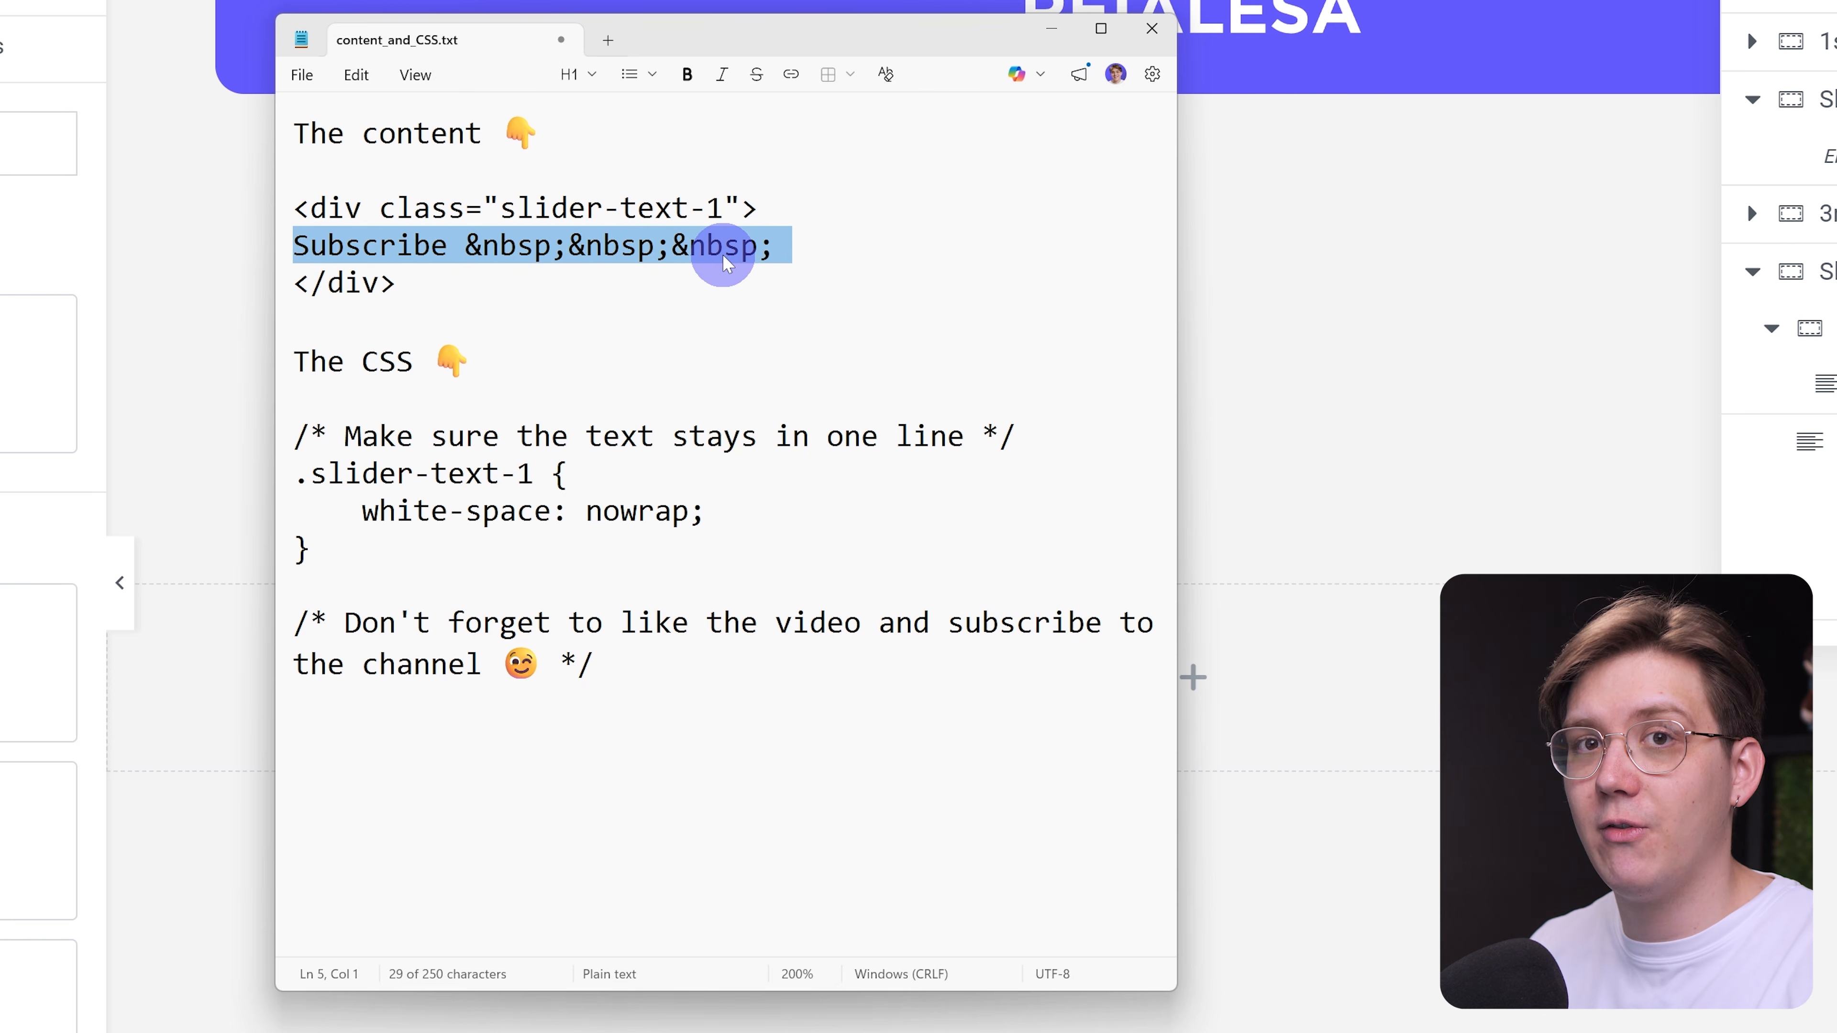
pyautogui.press('End')
pyautogui.press('Return')
pyautogui.hotkey('ctrl', 'v')
pyautogui.hotkey('ctrl', 'v')
pyautogui.hotkey('ctrl', 'v')
pyautogui.hotkey('ctrl', 'v')
pyautogui.hotkey('ctrl', 'v')
pyautogui.hotkey('ctrl', 'v')
pyautogui.hotkey('ctrl', 'v')
pyautogui.hotkey('ctrl', 'v')
pyautogui.hotkey('ctrl', 'v')
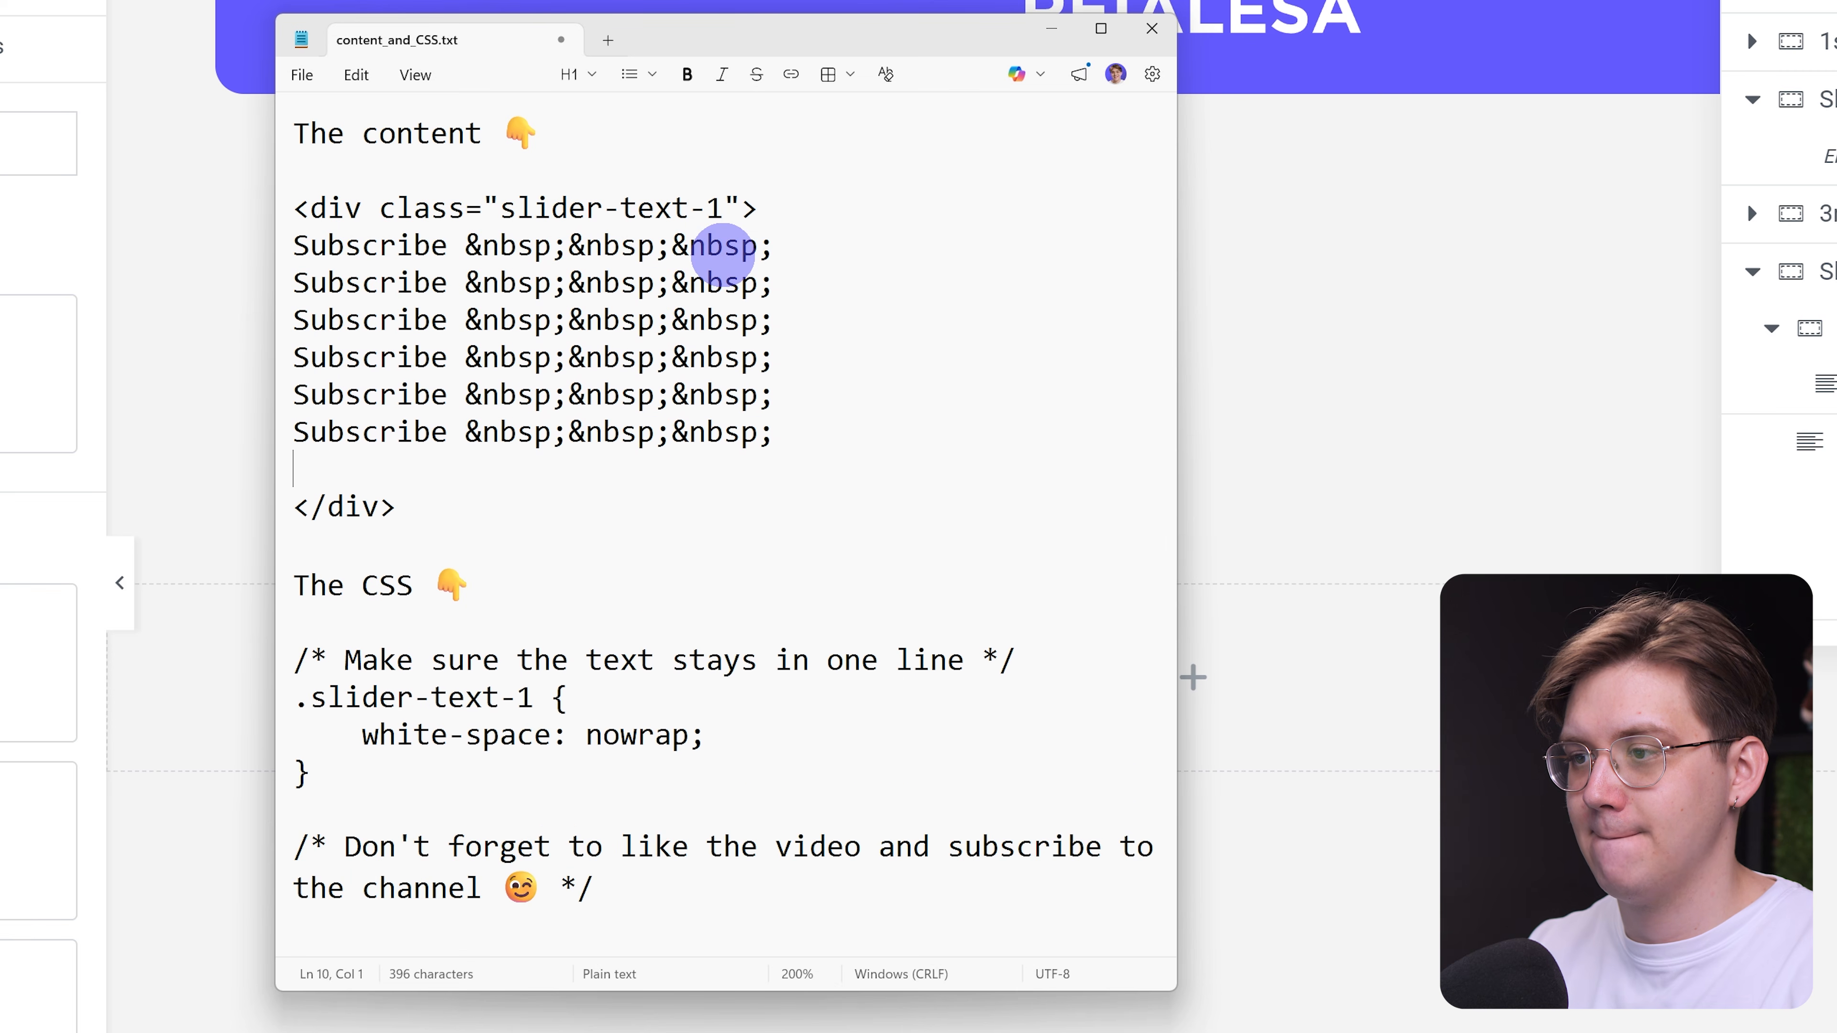
pyautogui.press('BackSpace')
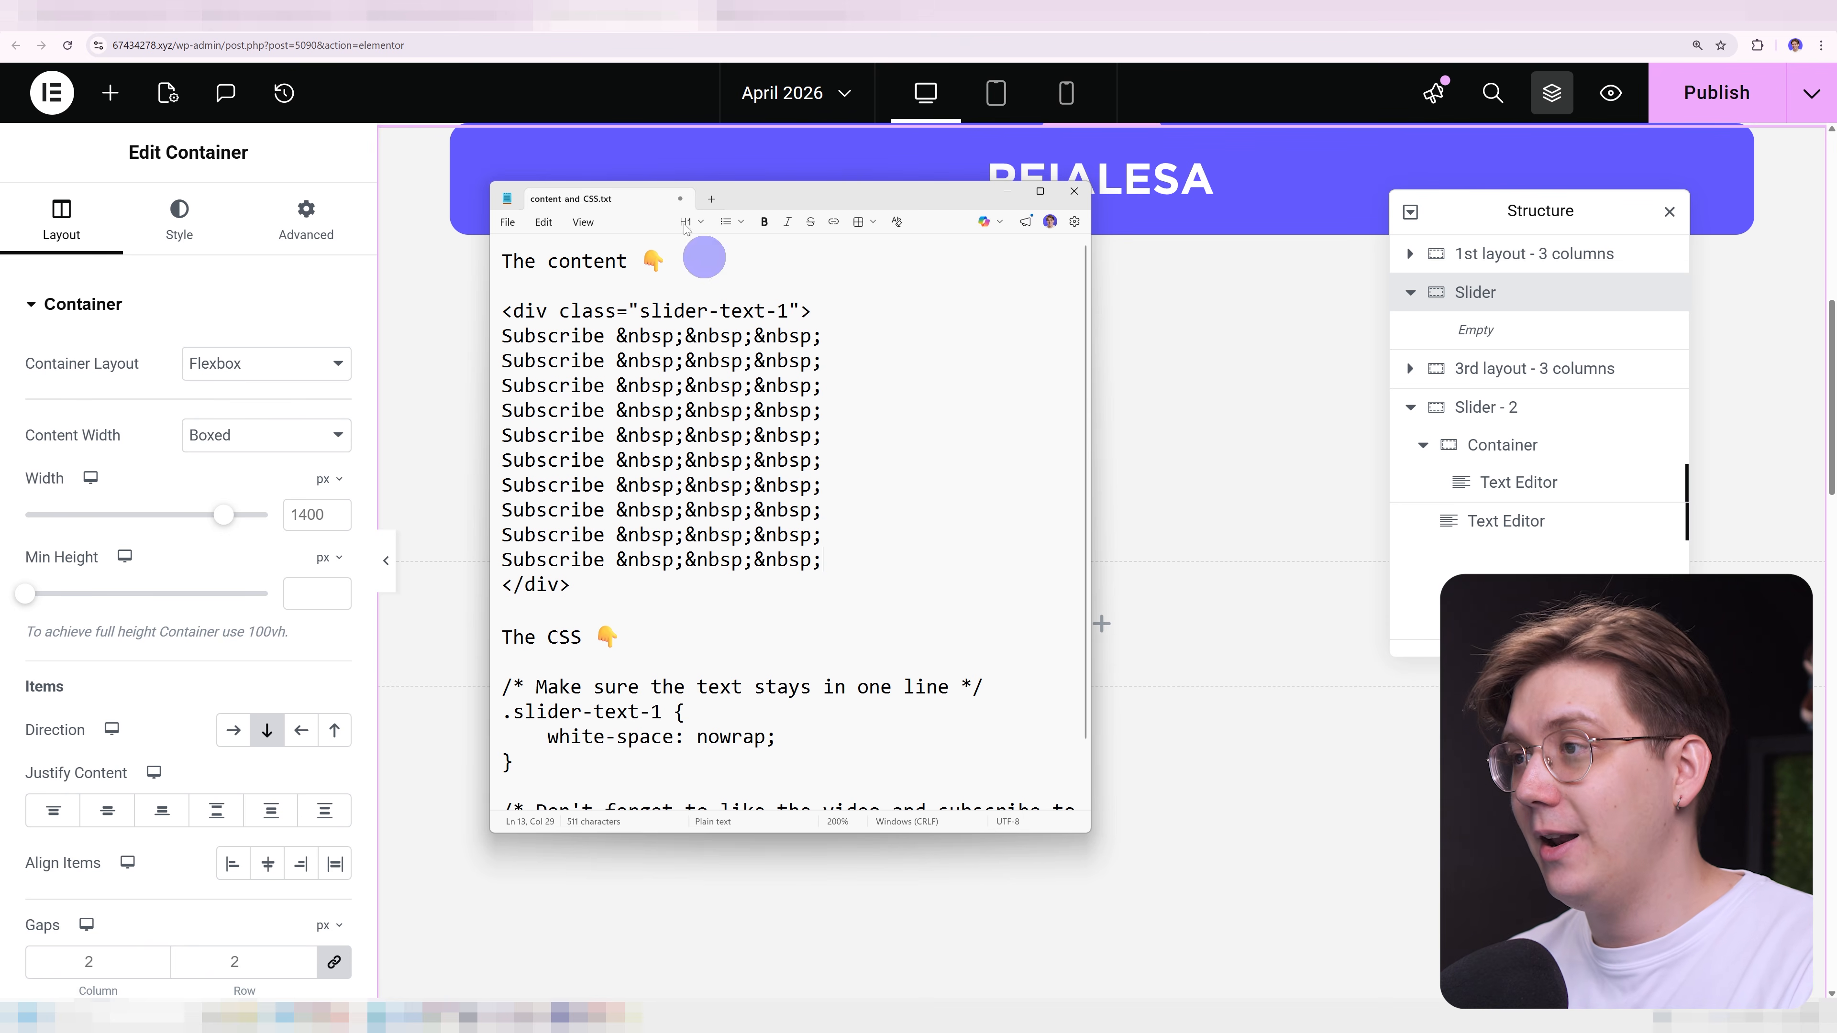
# Switch to the Elementor editor and set the Slider container's content width to Full Width and its overflow to Hidden.
pyautogui.click(629, 16)
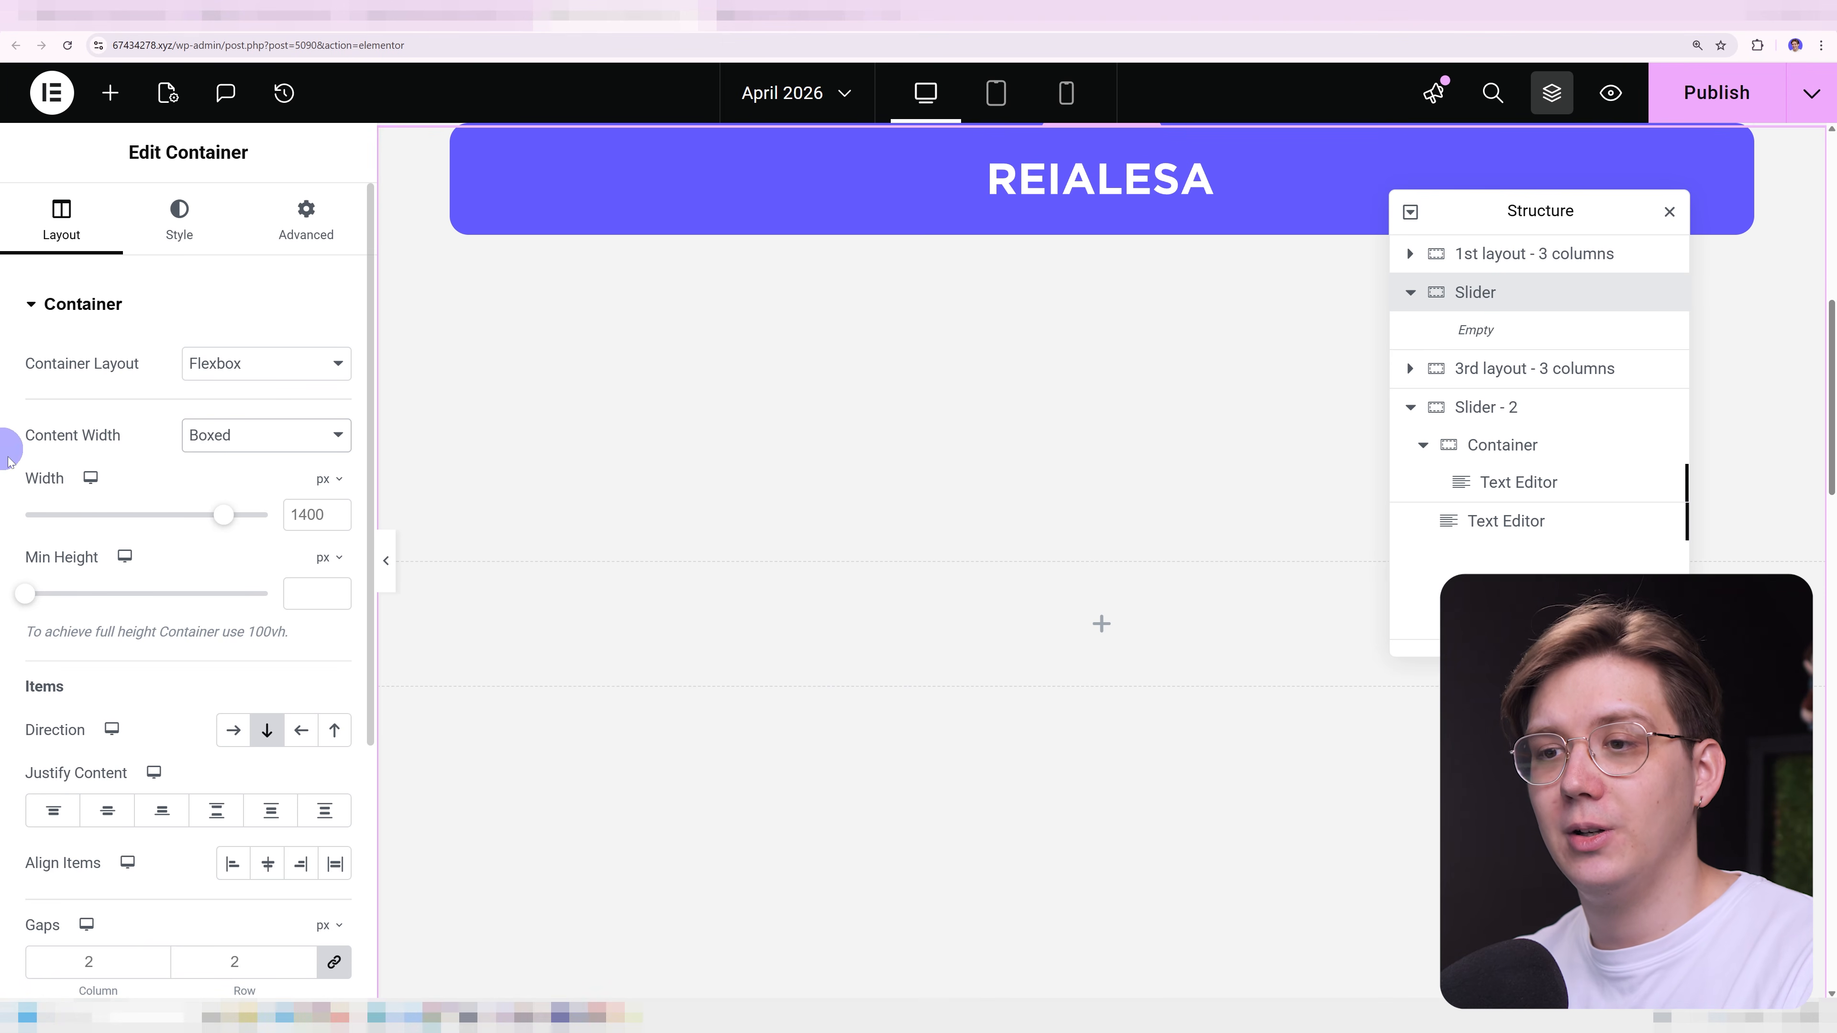
pyautogui.click(206, 443)
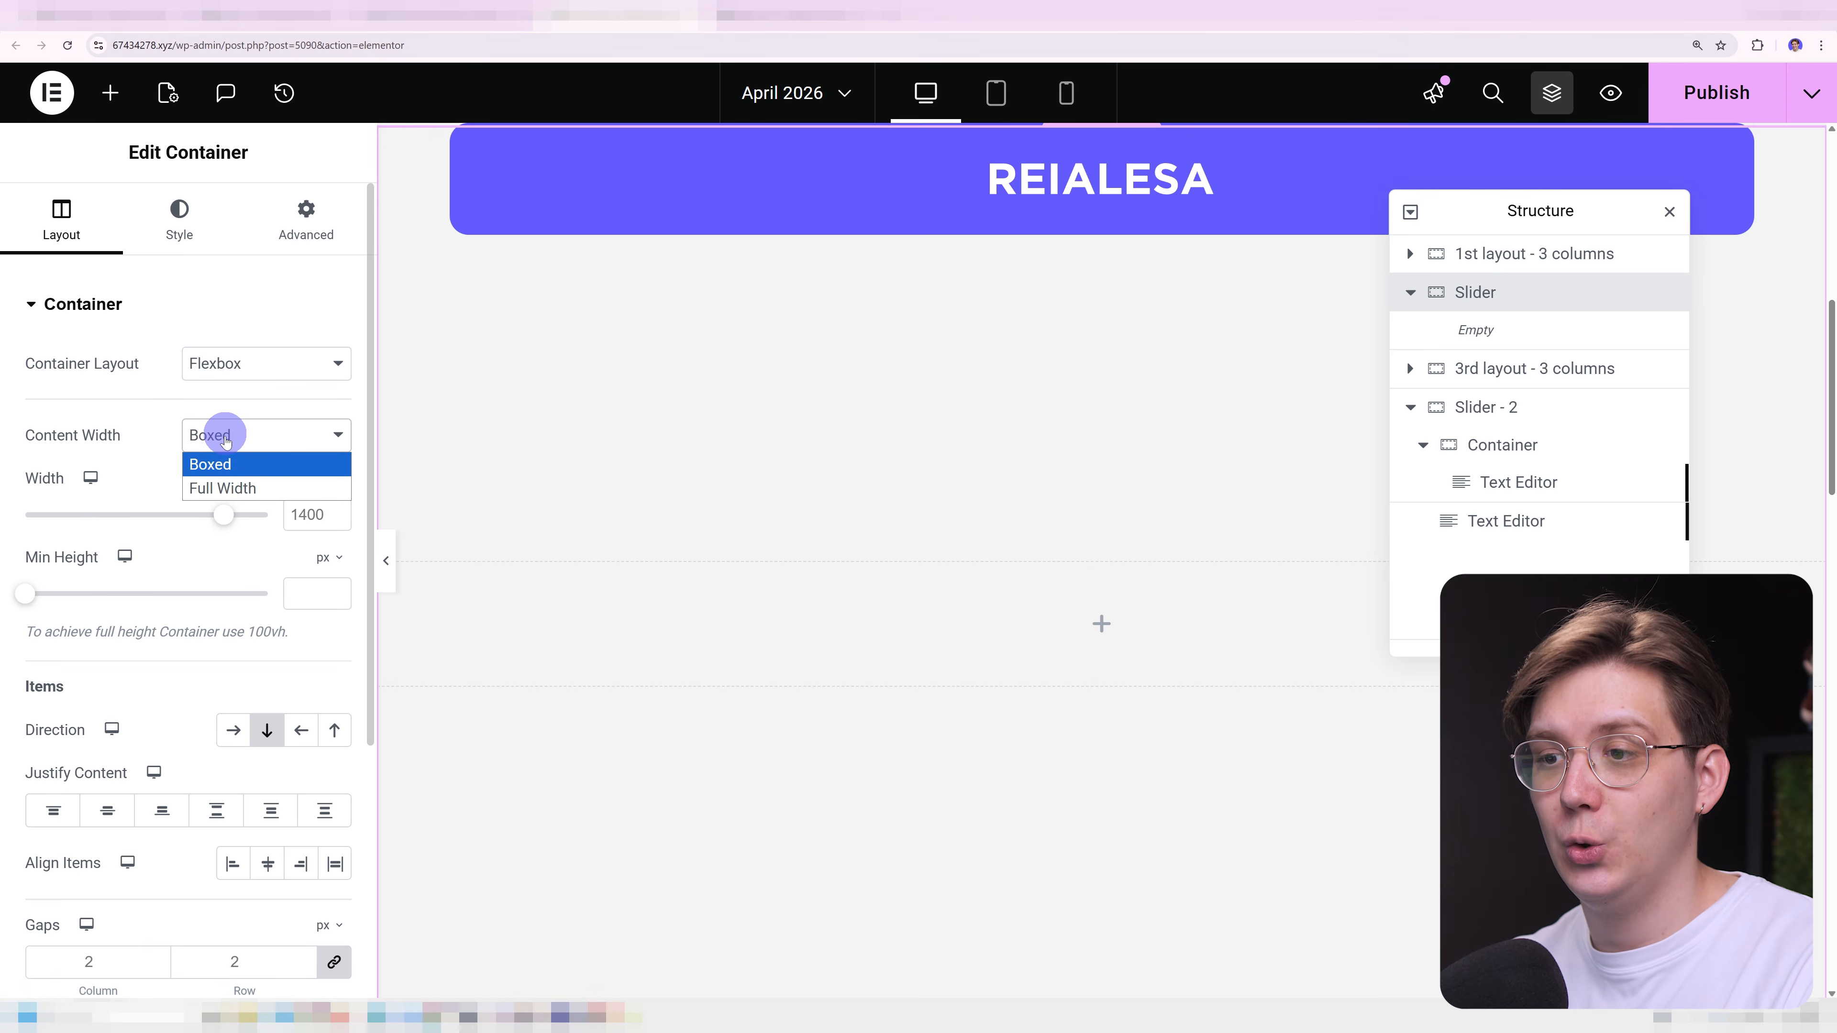
pyautogui.click(233, 483)
pyautogui.scroll(-5, 181, 624)
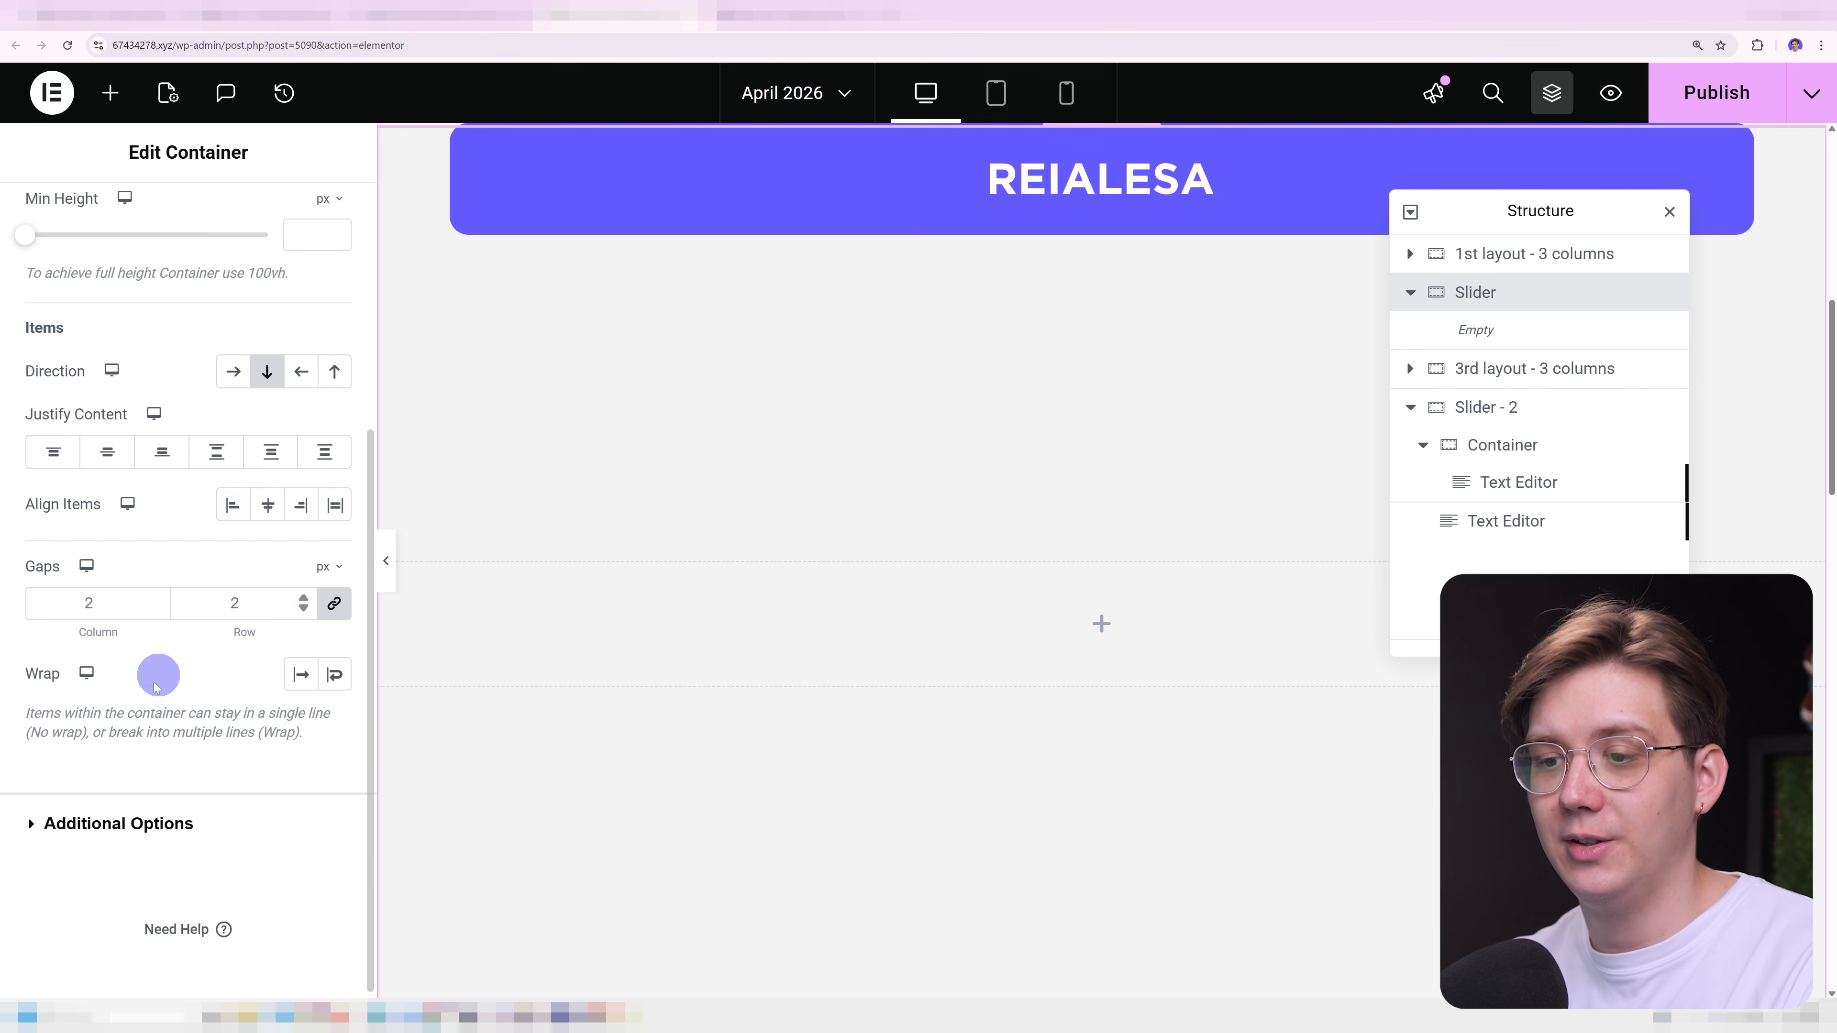
pyautogui.click(114, 818)
pyautogui.click(246, 423)
pyautogui.click(238, 476)
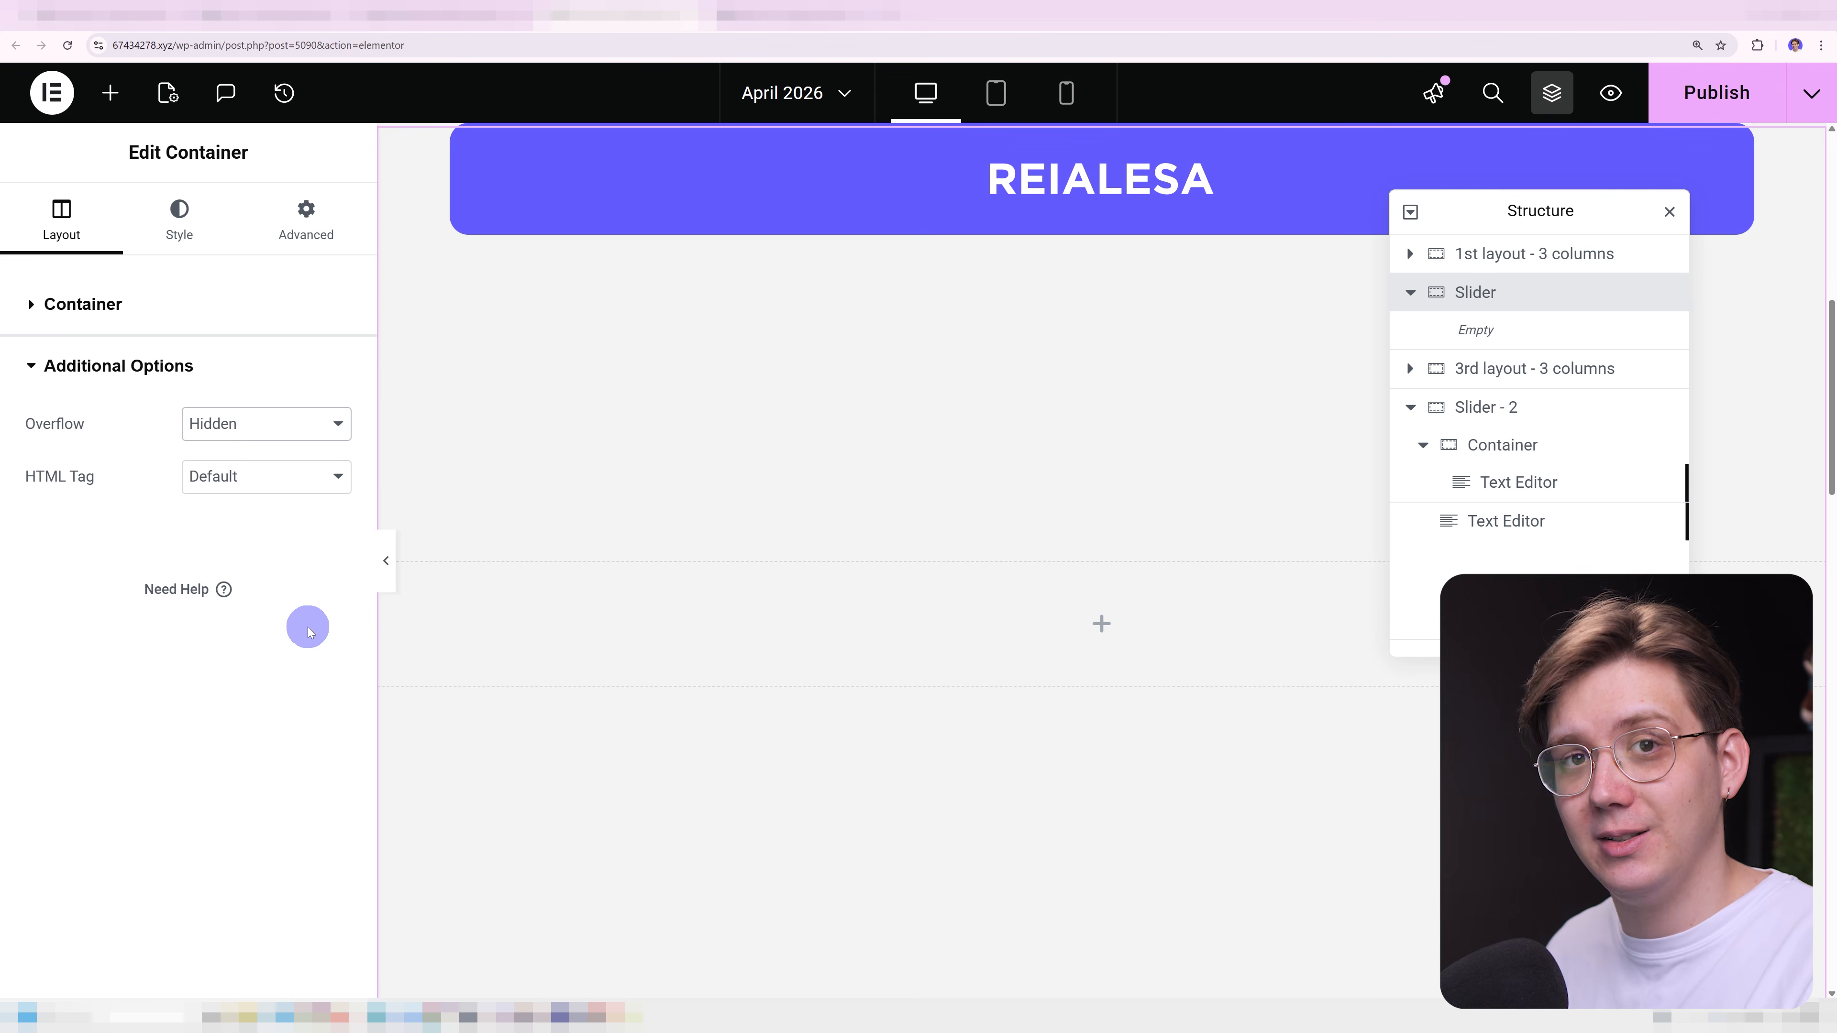
# Add a Text Editor widget inside the Slider container and show its content as code.
pyautogui.click(110, 93)
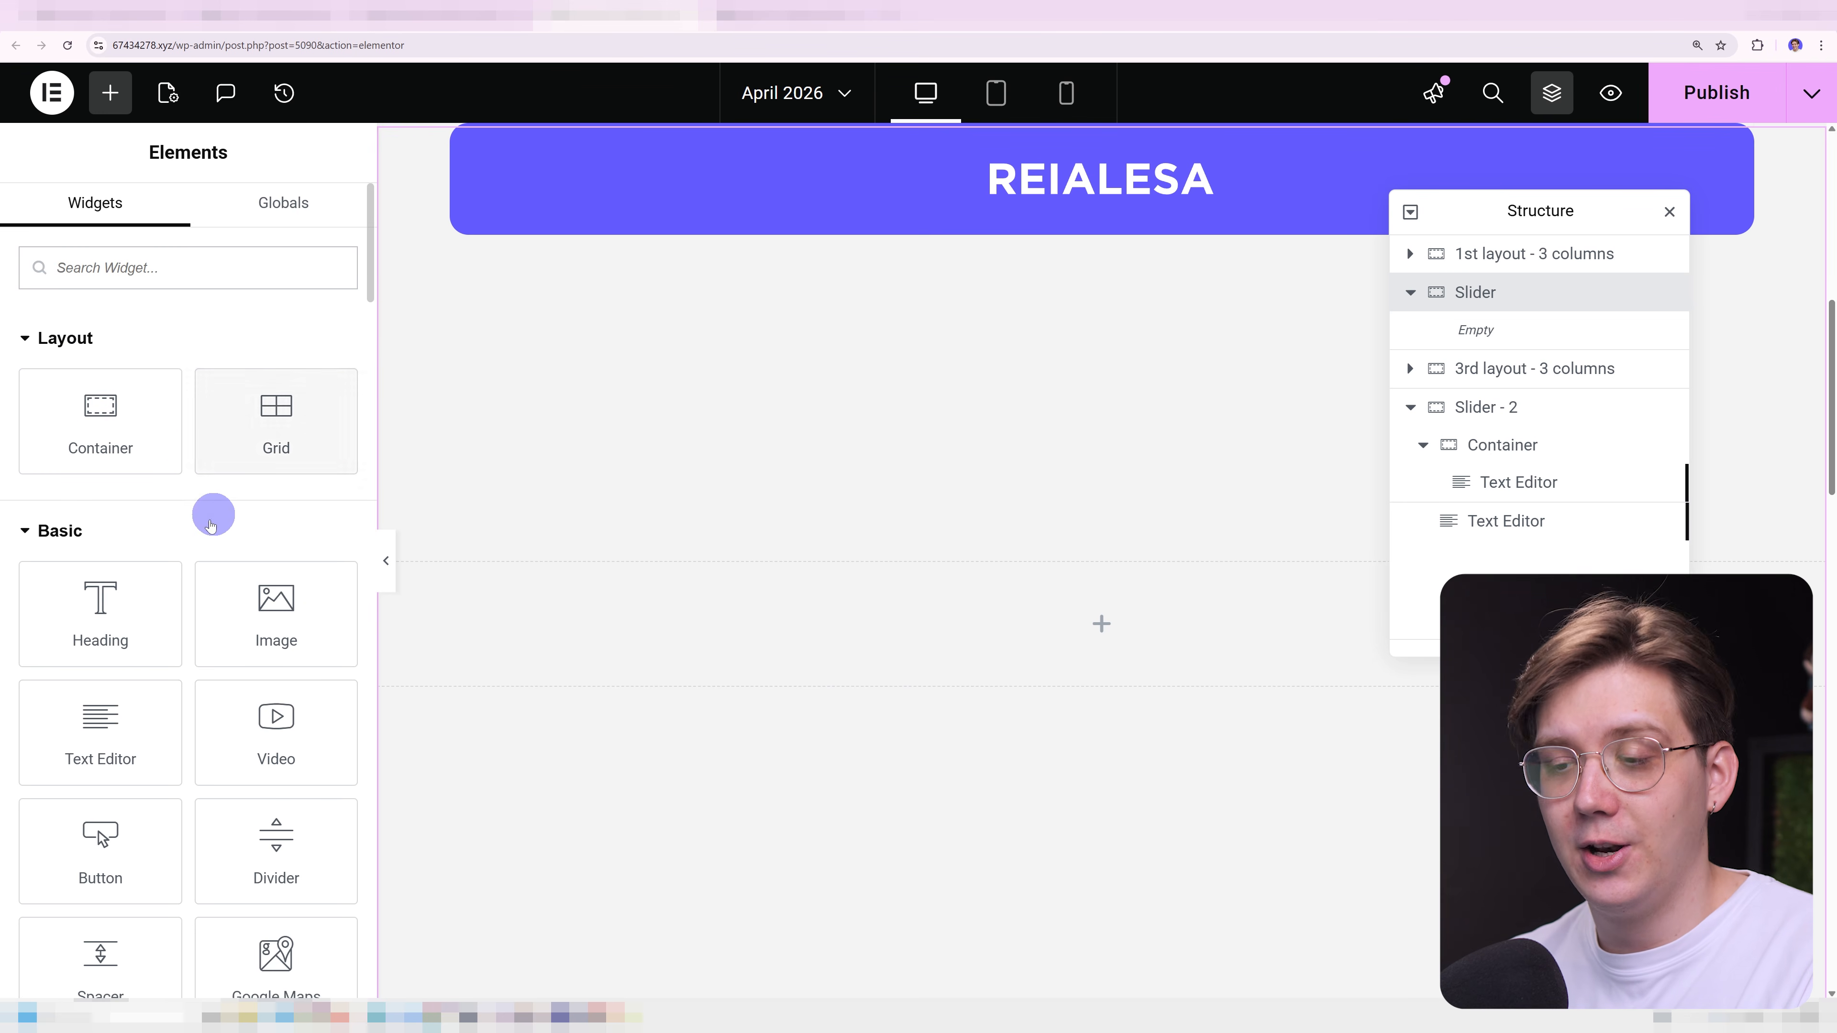
pyautogui.moveTo(99, 710); pyautogui.dragTo(668, 676)
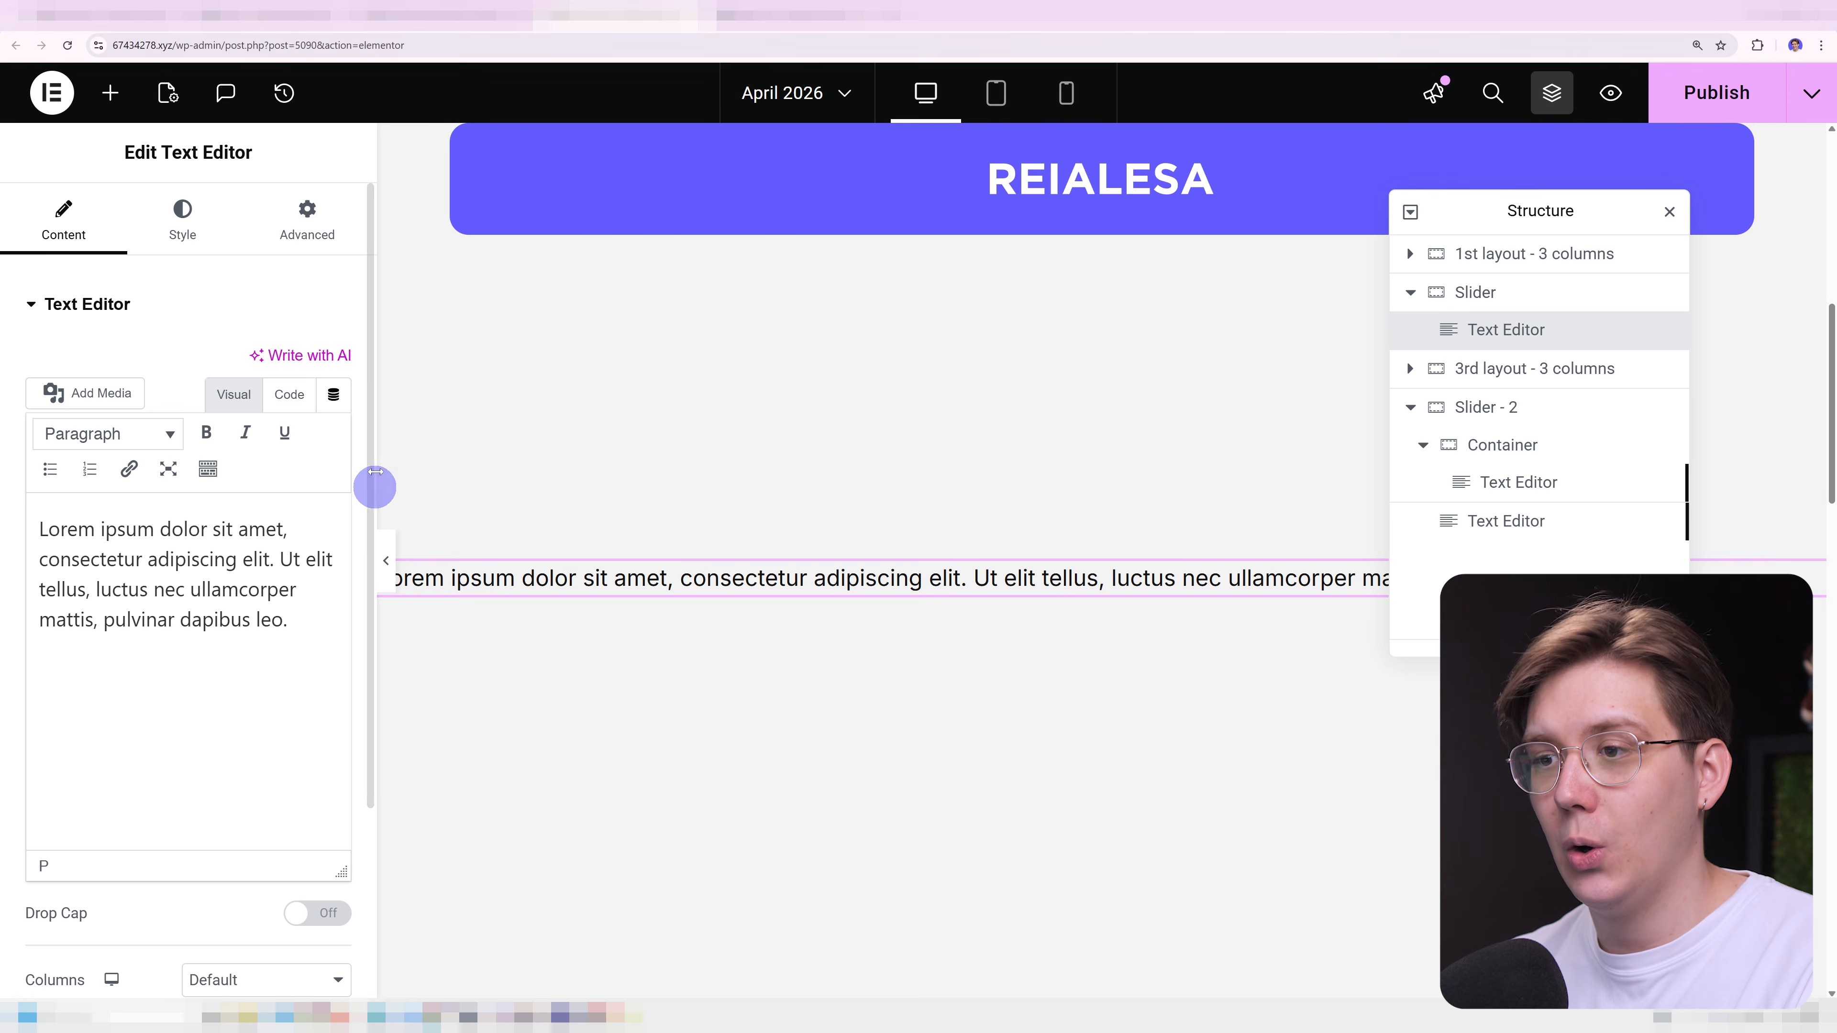
pyautogui.click(289, 398)
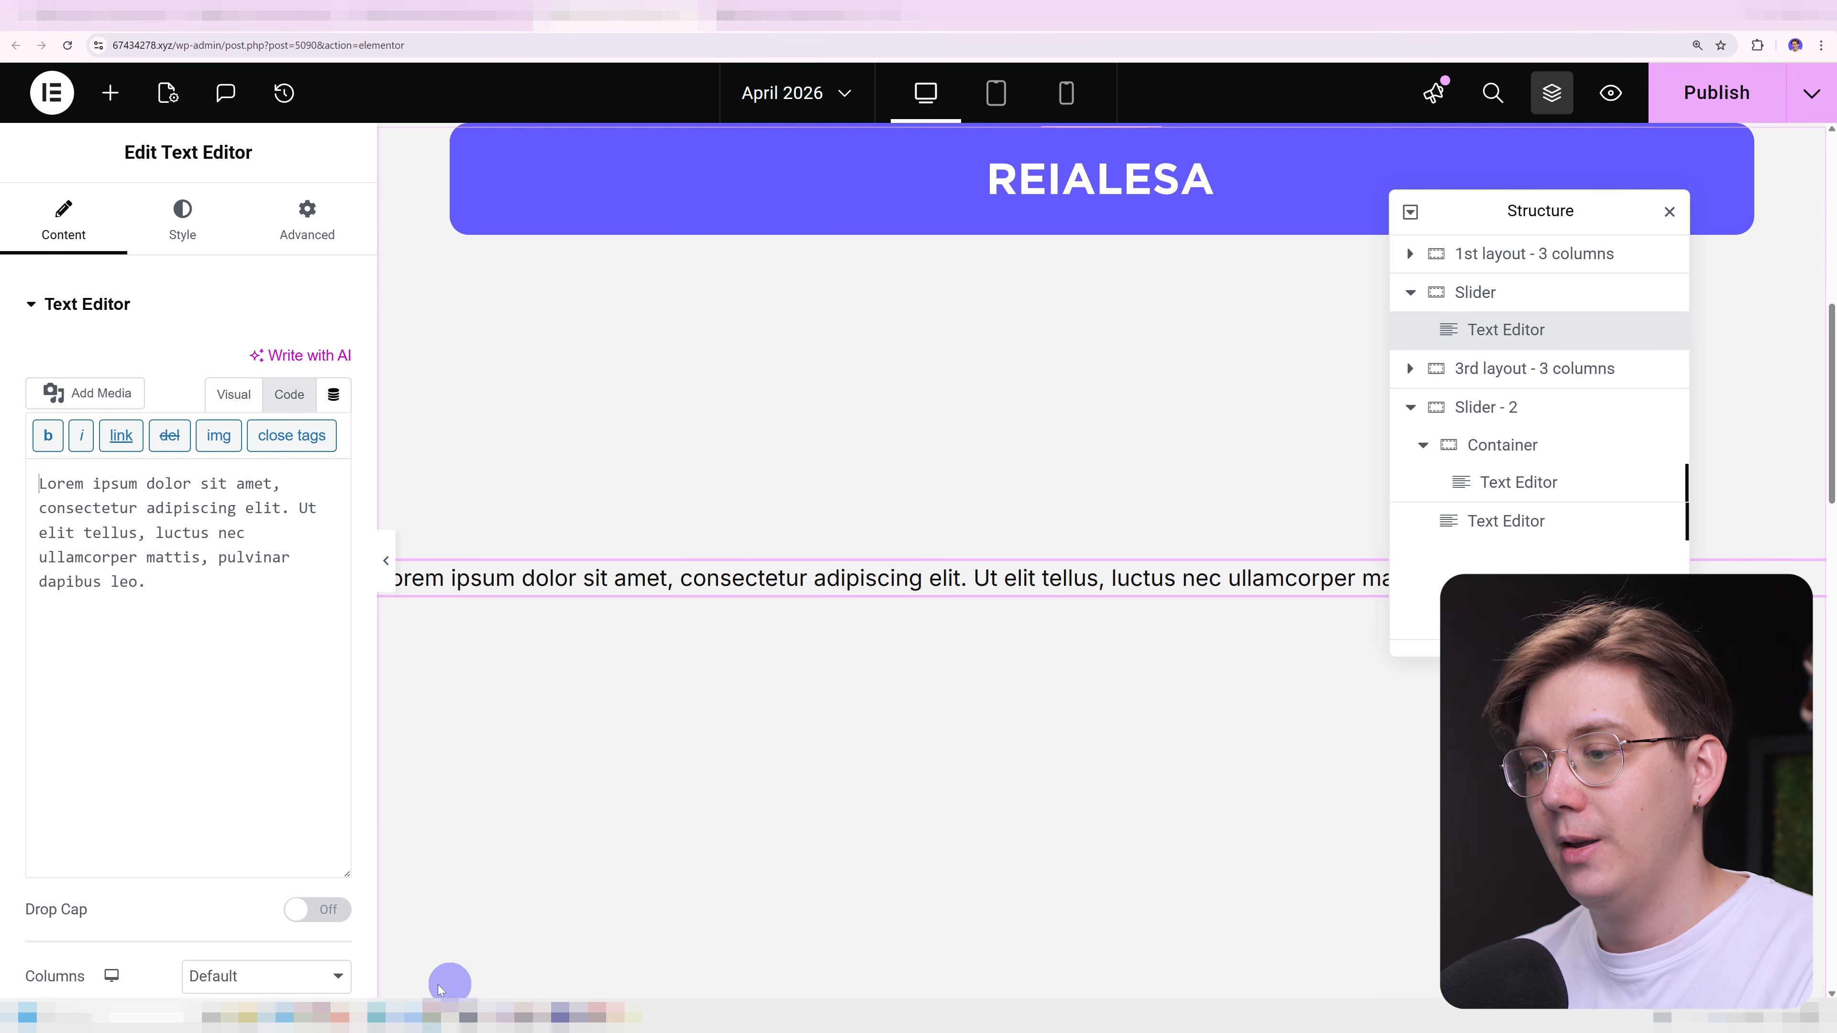
# Copy the whole slider-text-1 div block from content_and_CSS.txt and replace the Text Editor widget's placeholder text with it.
pyautogui.click(380, 1008)
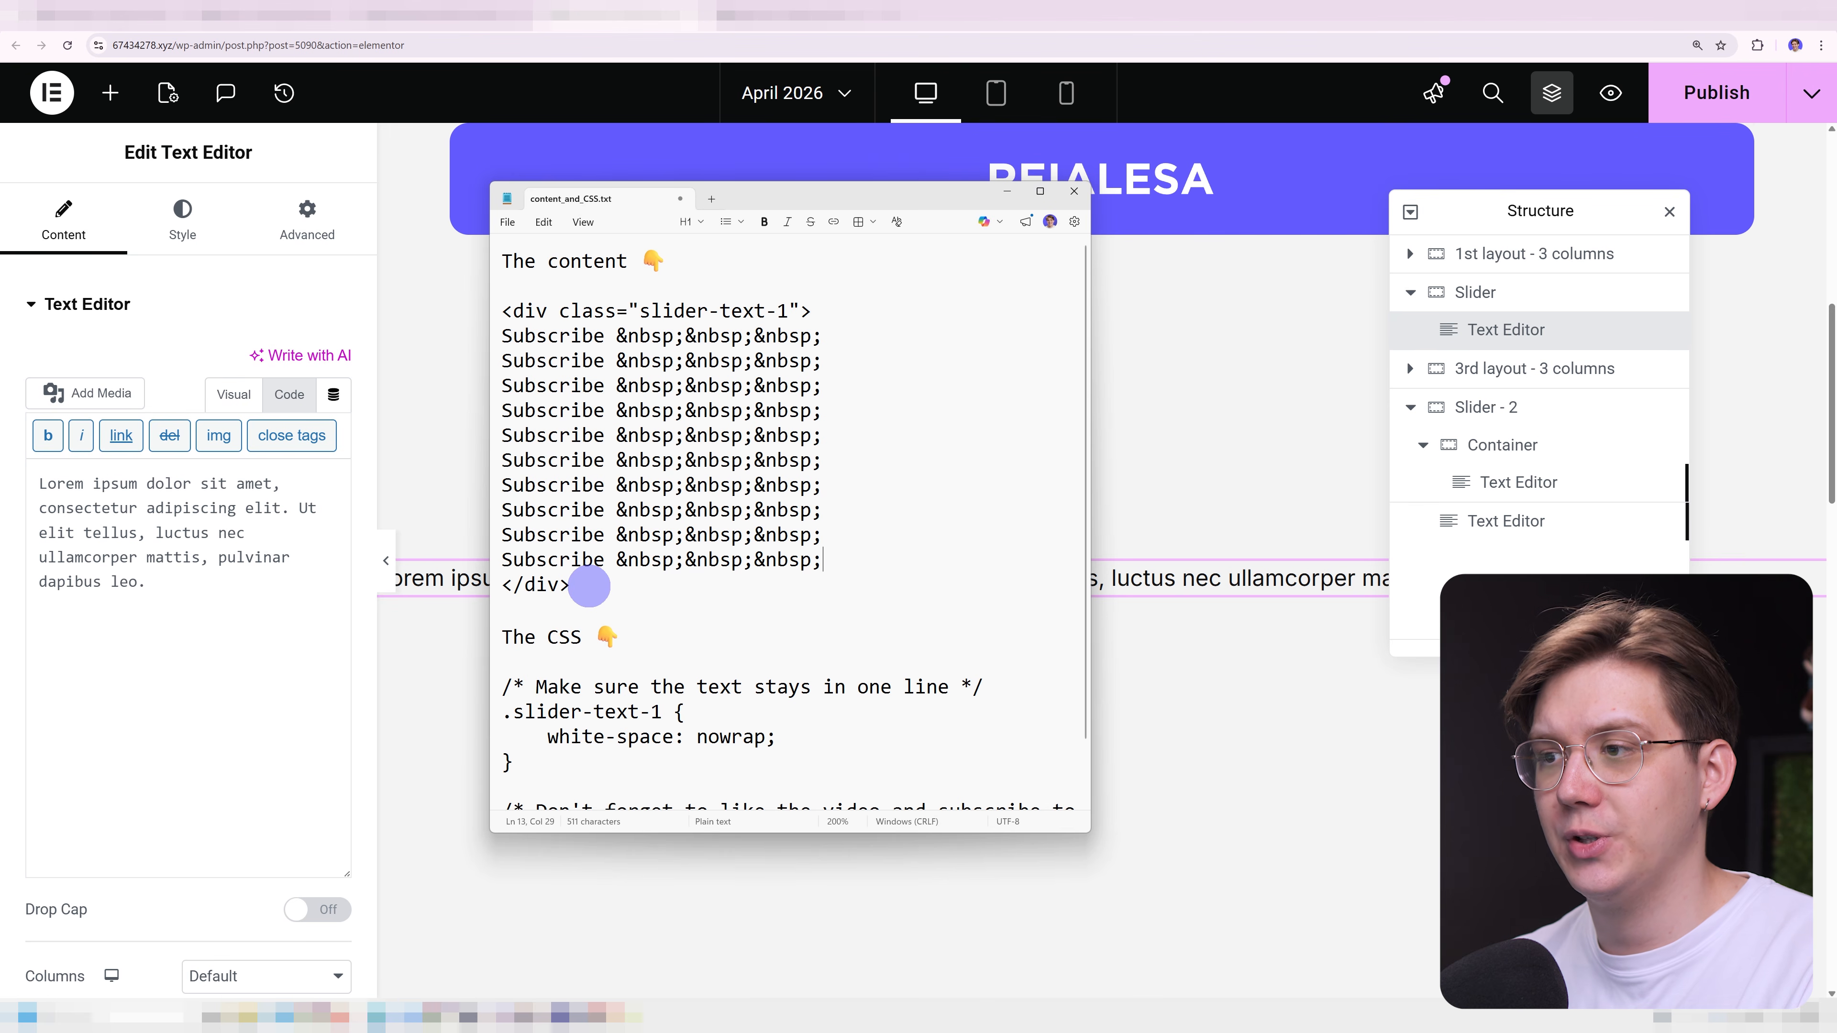
pyautogui.moveTo(586, 584); pyautogui.dragTo(496, 308)
pyautogui.hotkey('ctrl', 'c')
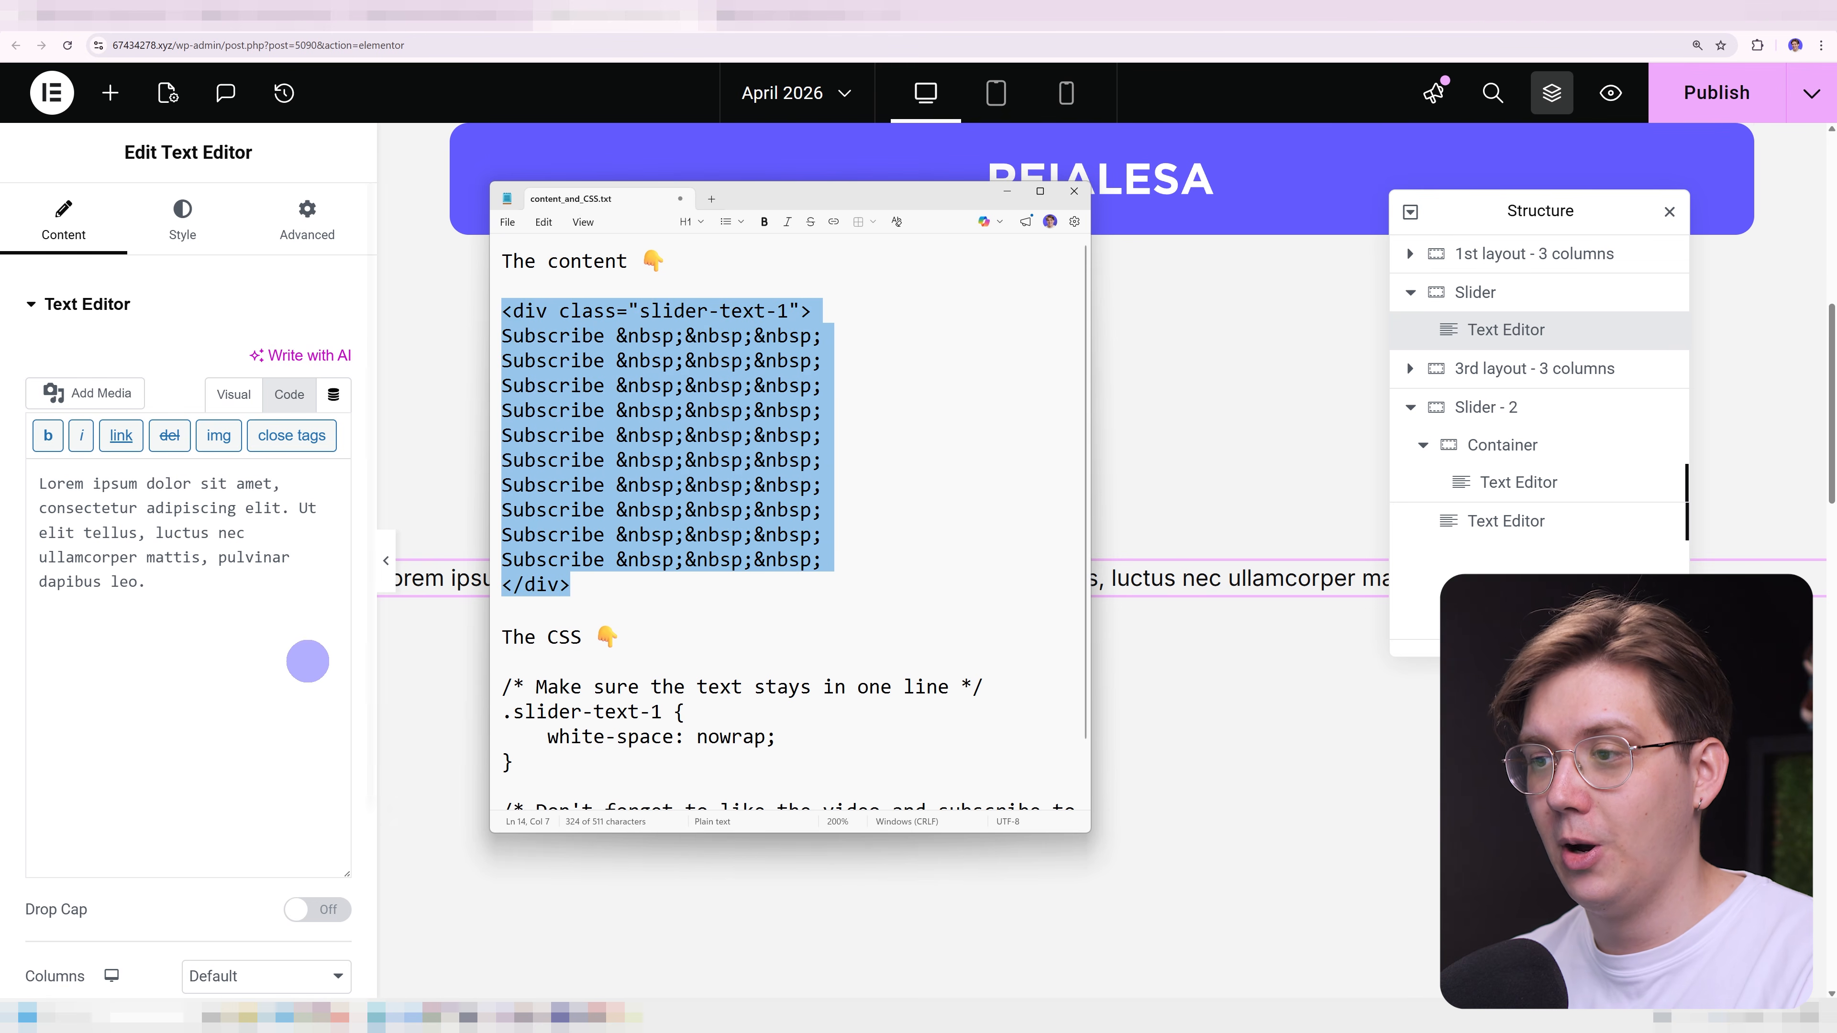
pyautogui.click(193, 657)
pyautogui.hotkey('ctrl', 'a')
pyautogui.hotkey('ctrl', 'v')
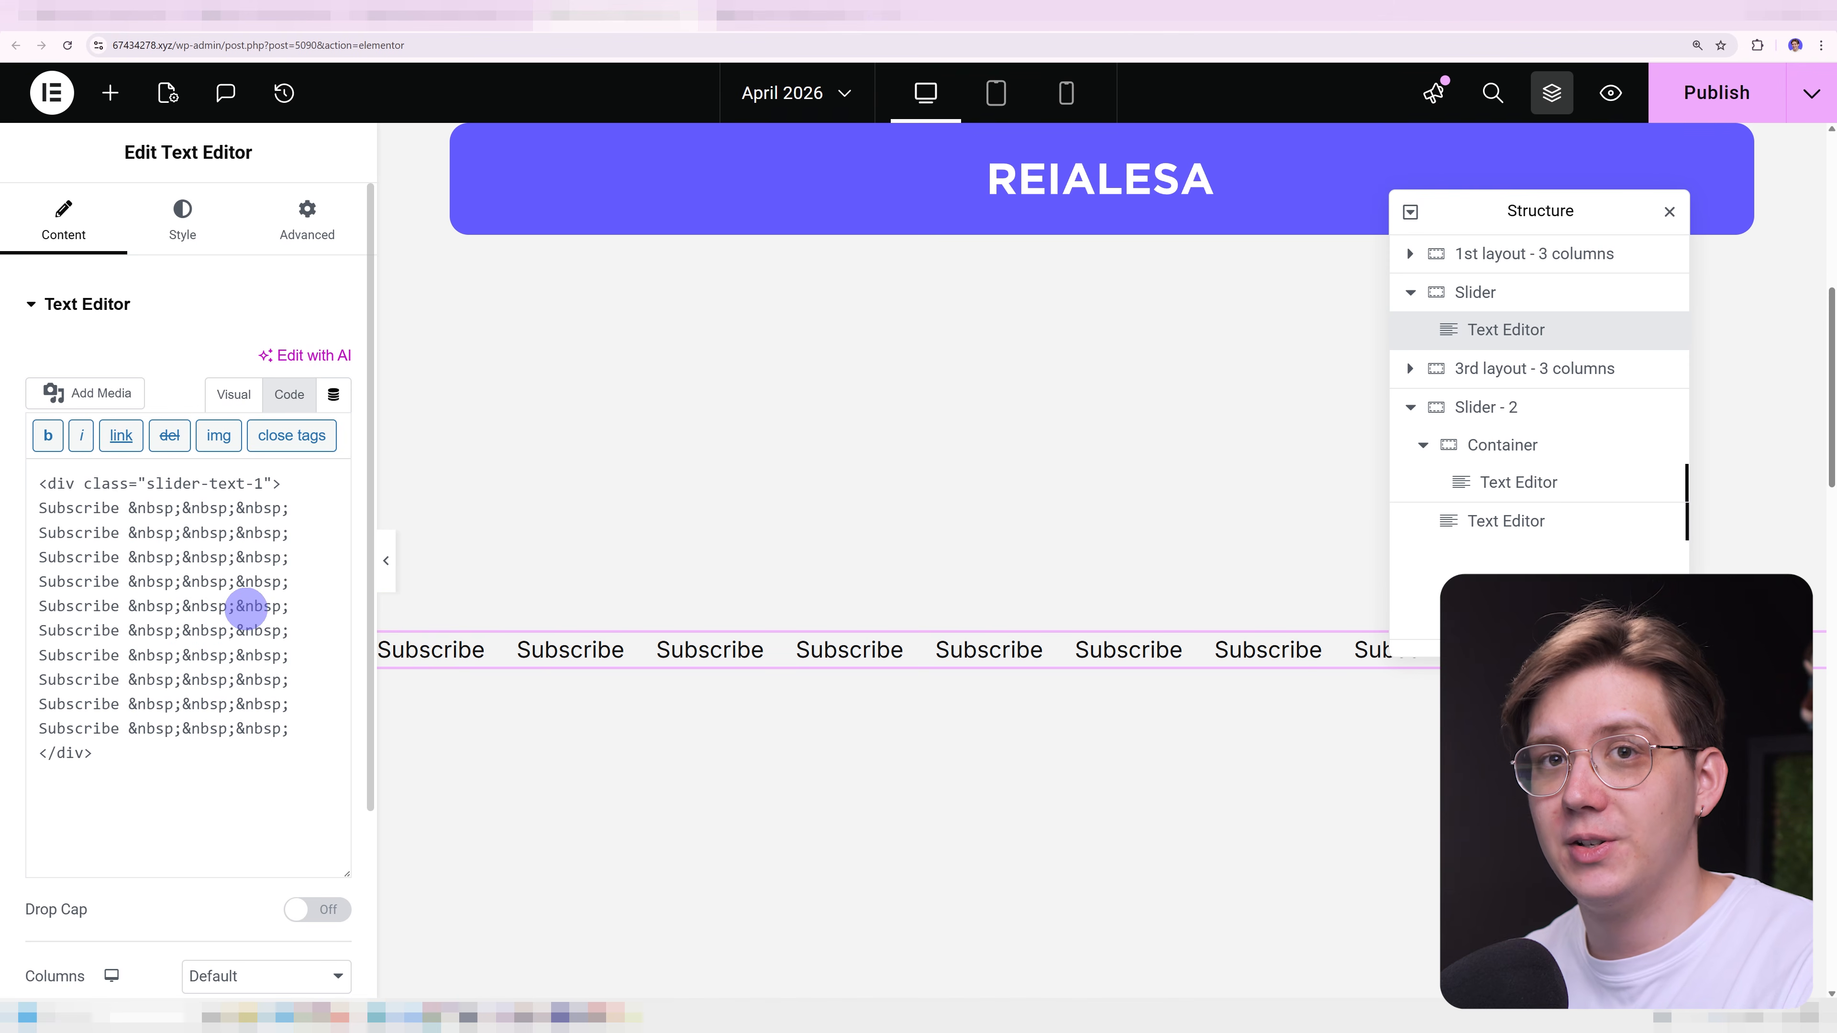
# Apply the Slider Font global typography to the Text Editor widget inside the Slider container.
pyautogui.click(213, 248)
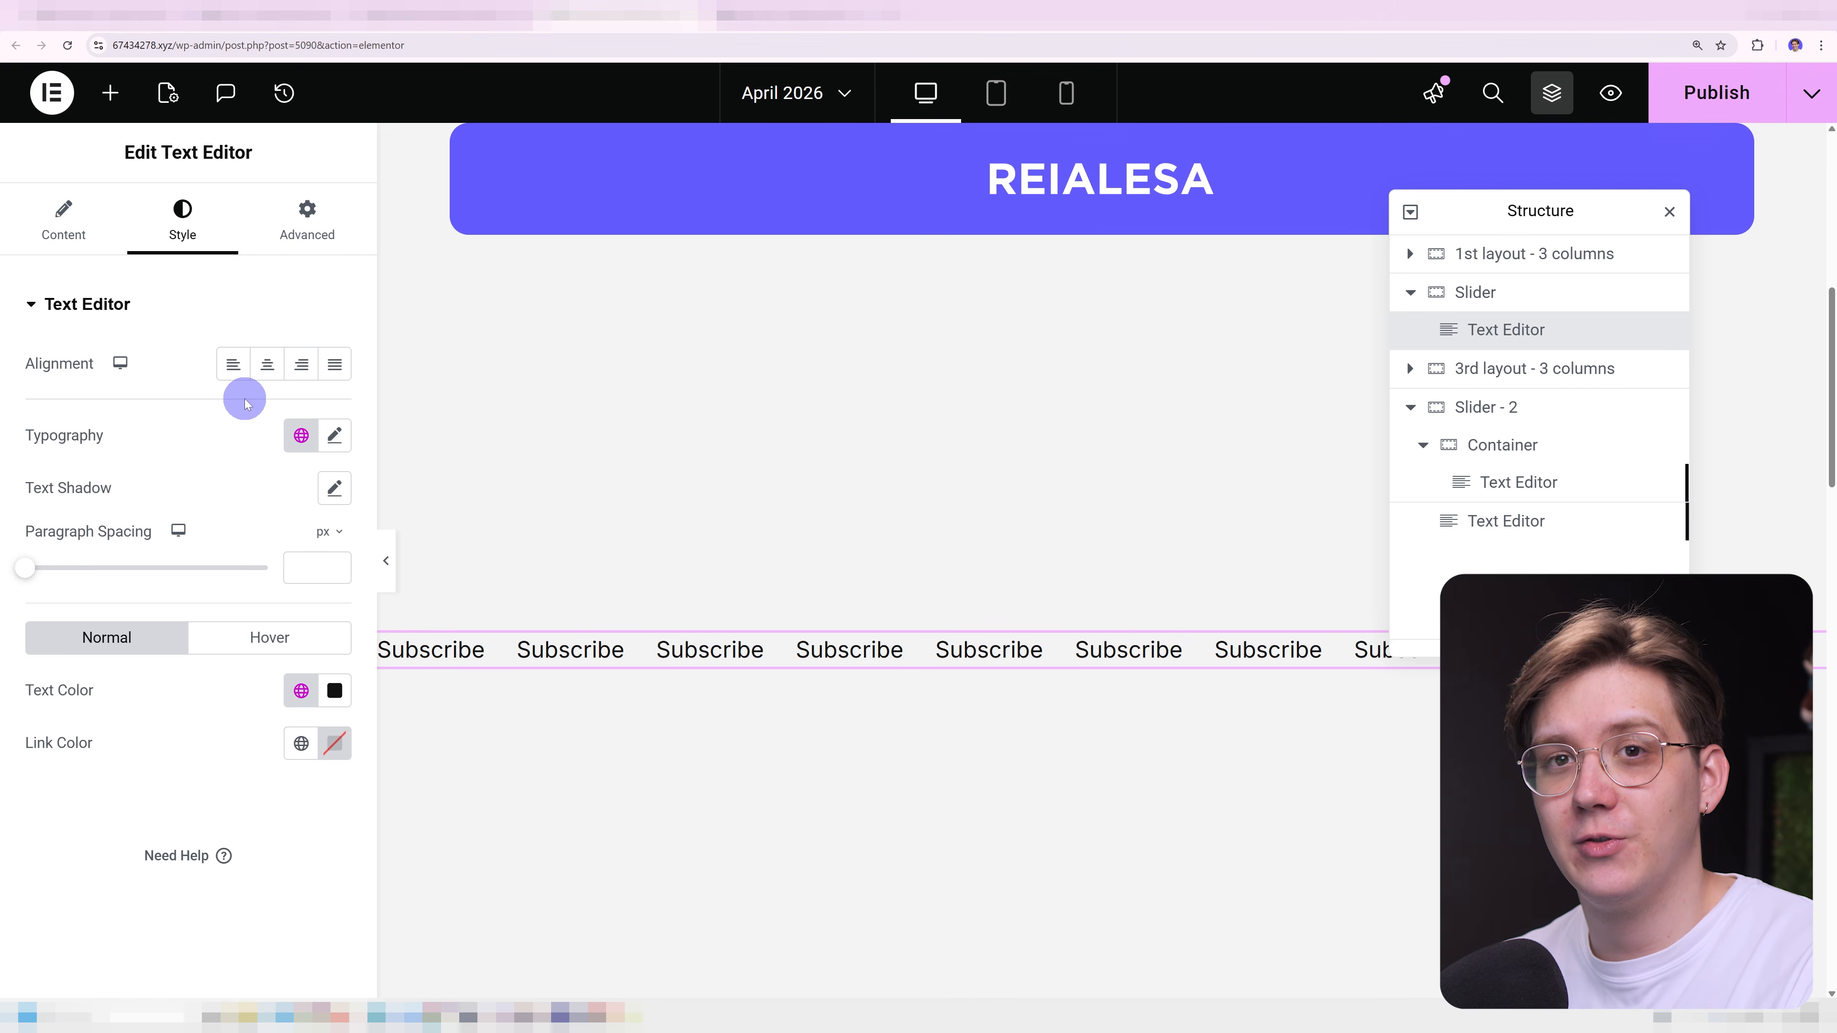
pyautogui.click(299, 433)
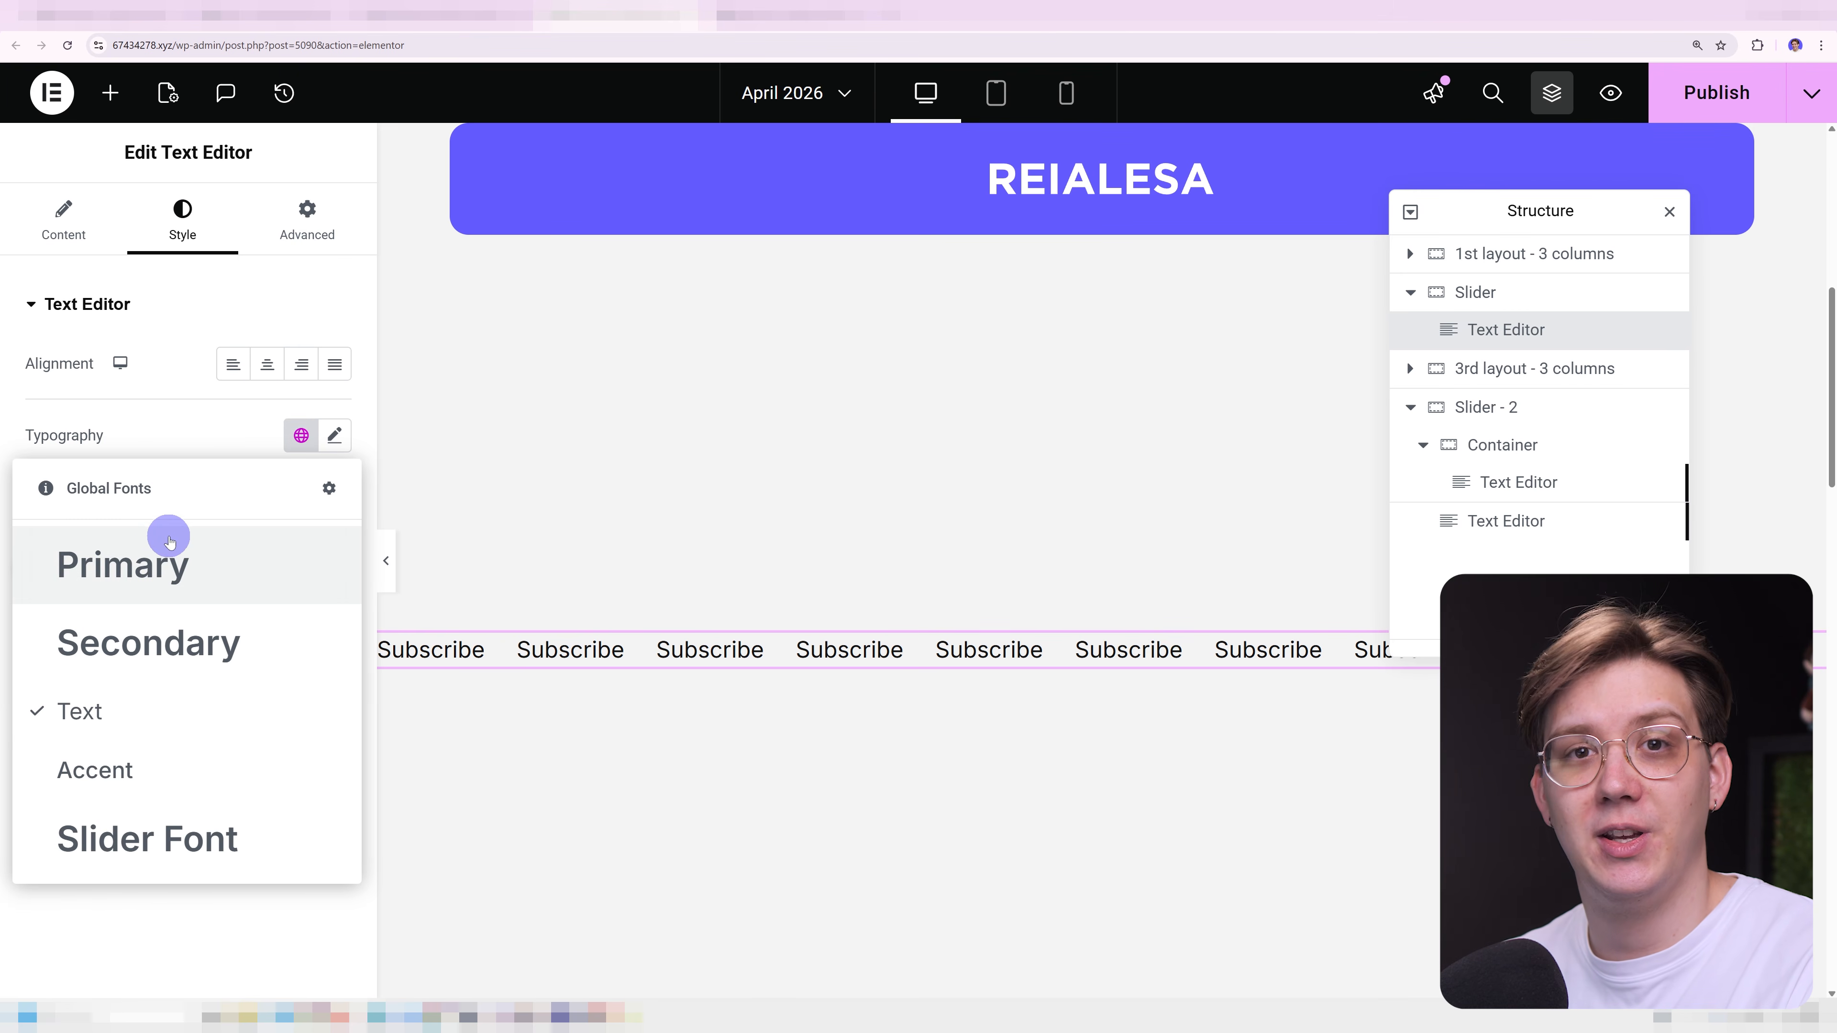
pyautogui.click(240, 865)
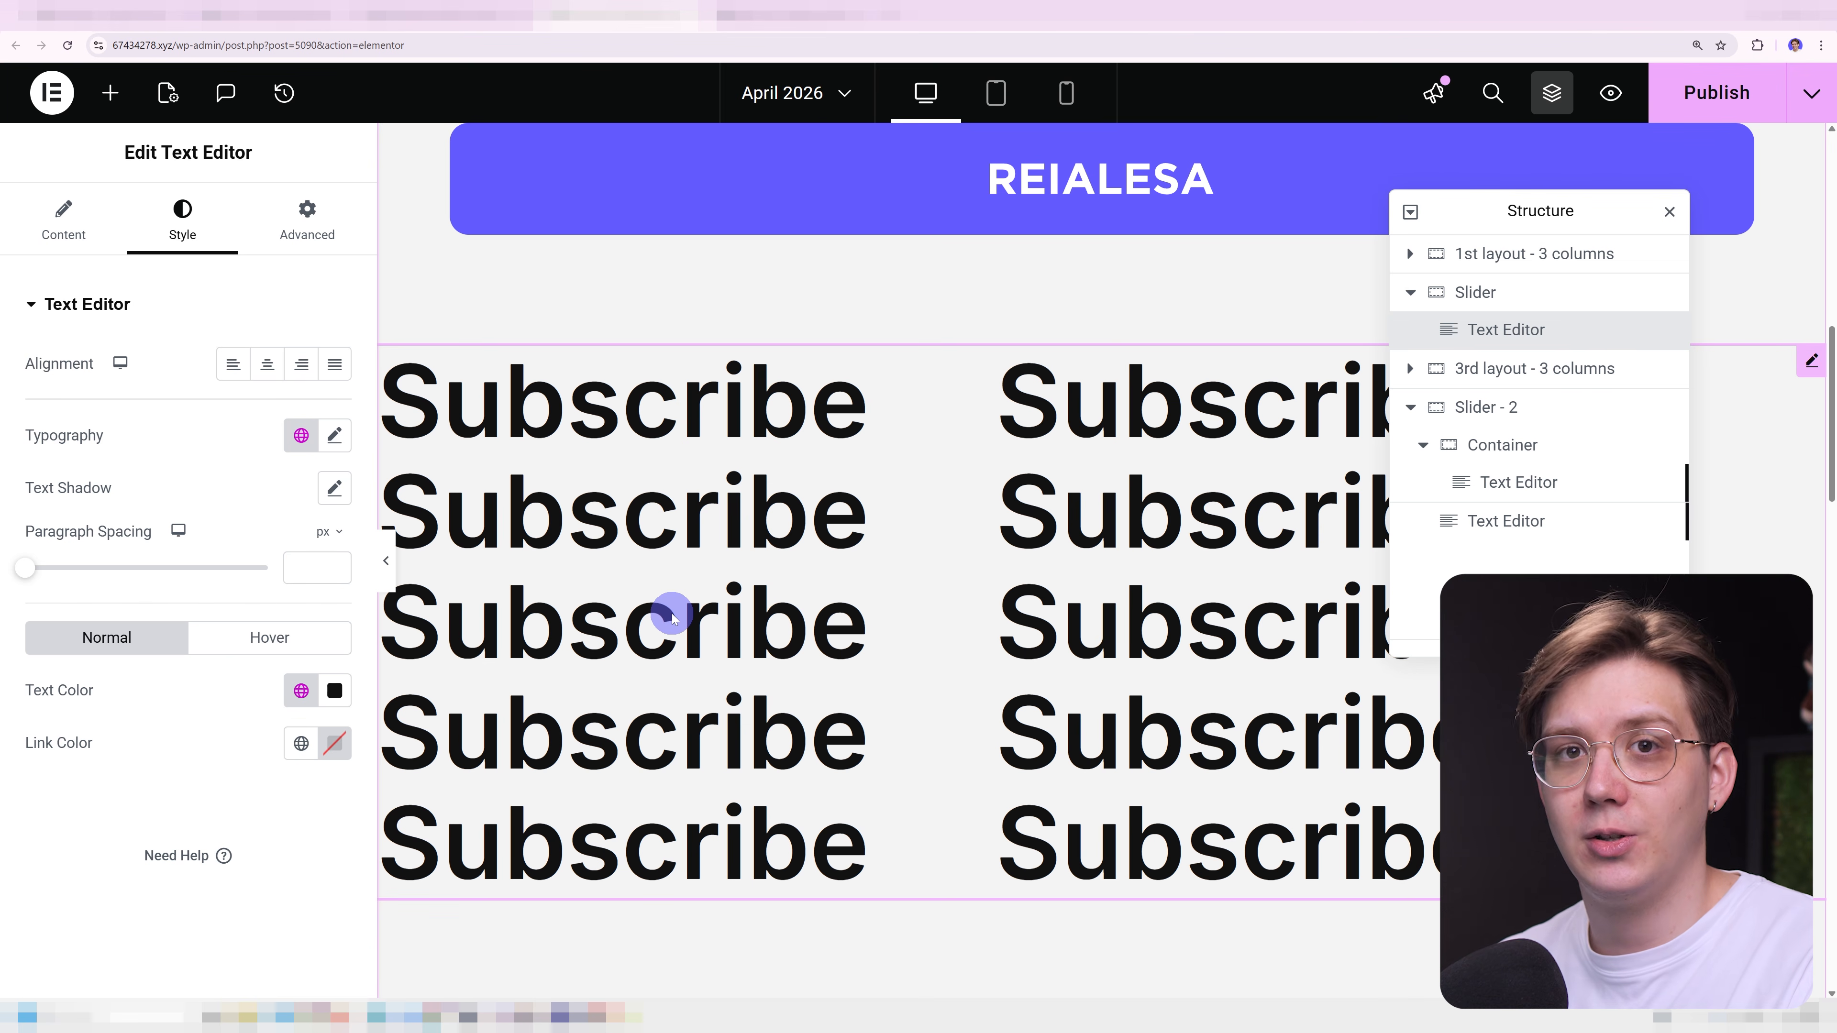
# Open the Text Editor widget's Custom CSS section in its advanced settings, ready for code entry.
pyautogui.click(307, 220)
pyautogui.scroll(-6, 140, 872)
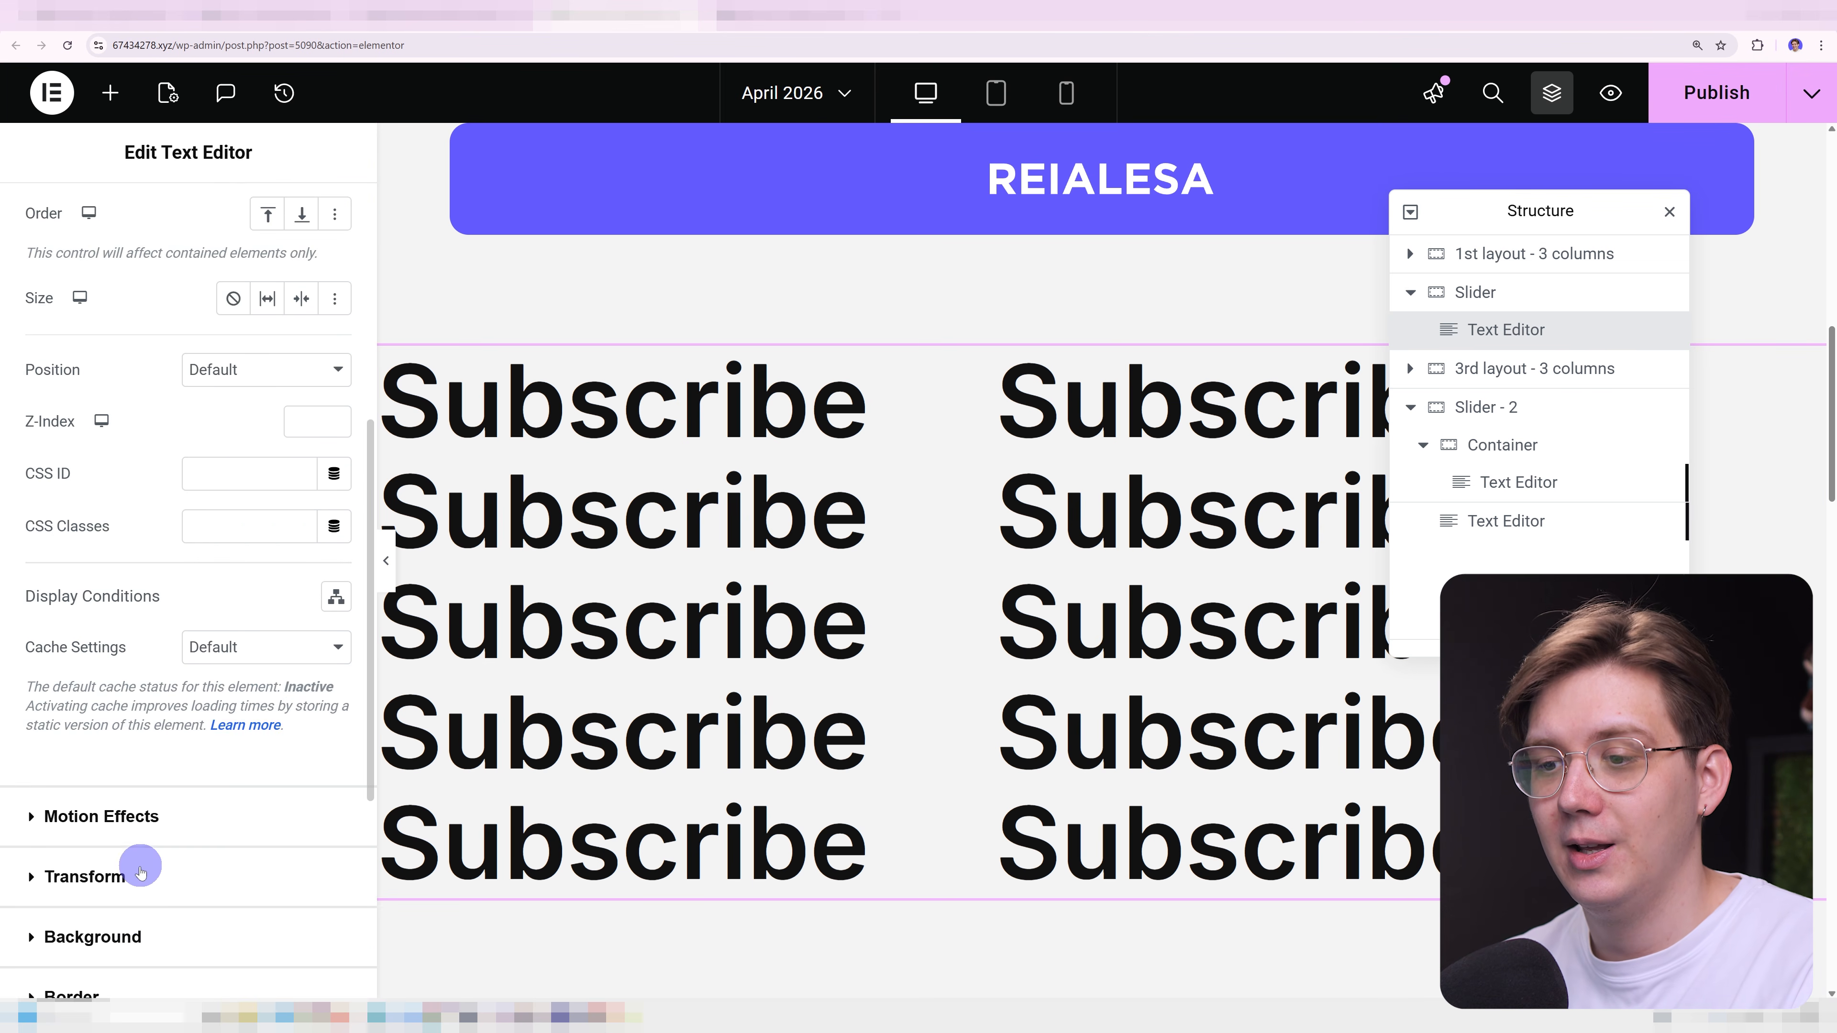
pyautogui.scroll(-4, 141, 872)
pyautogui.click(123, 951)
pyautogui.scroll(-2, 204, 804)
pyautogui.click(220, 782)
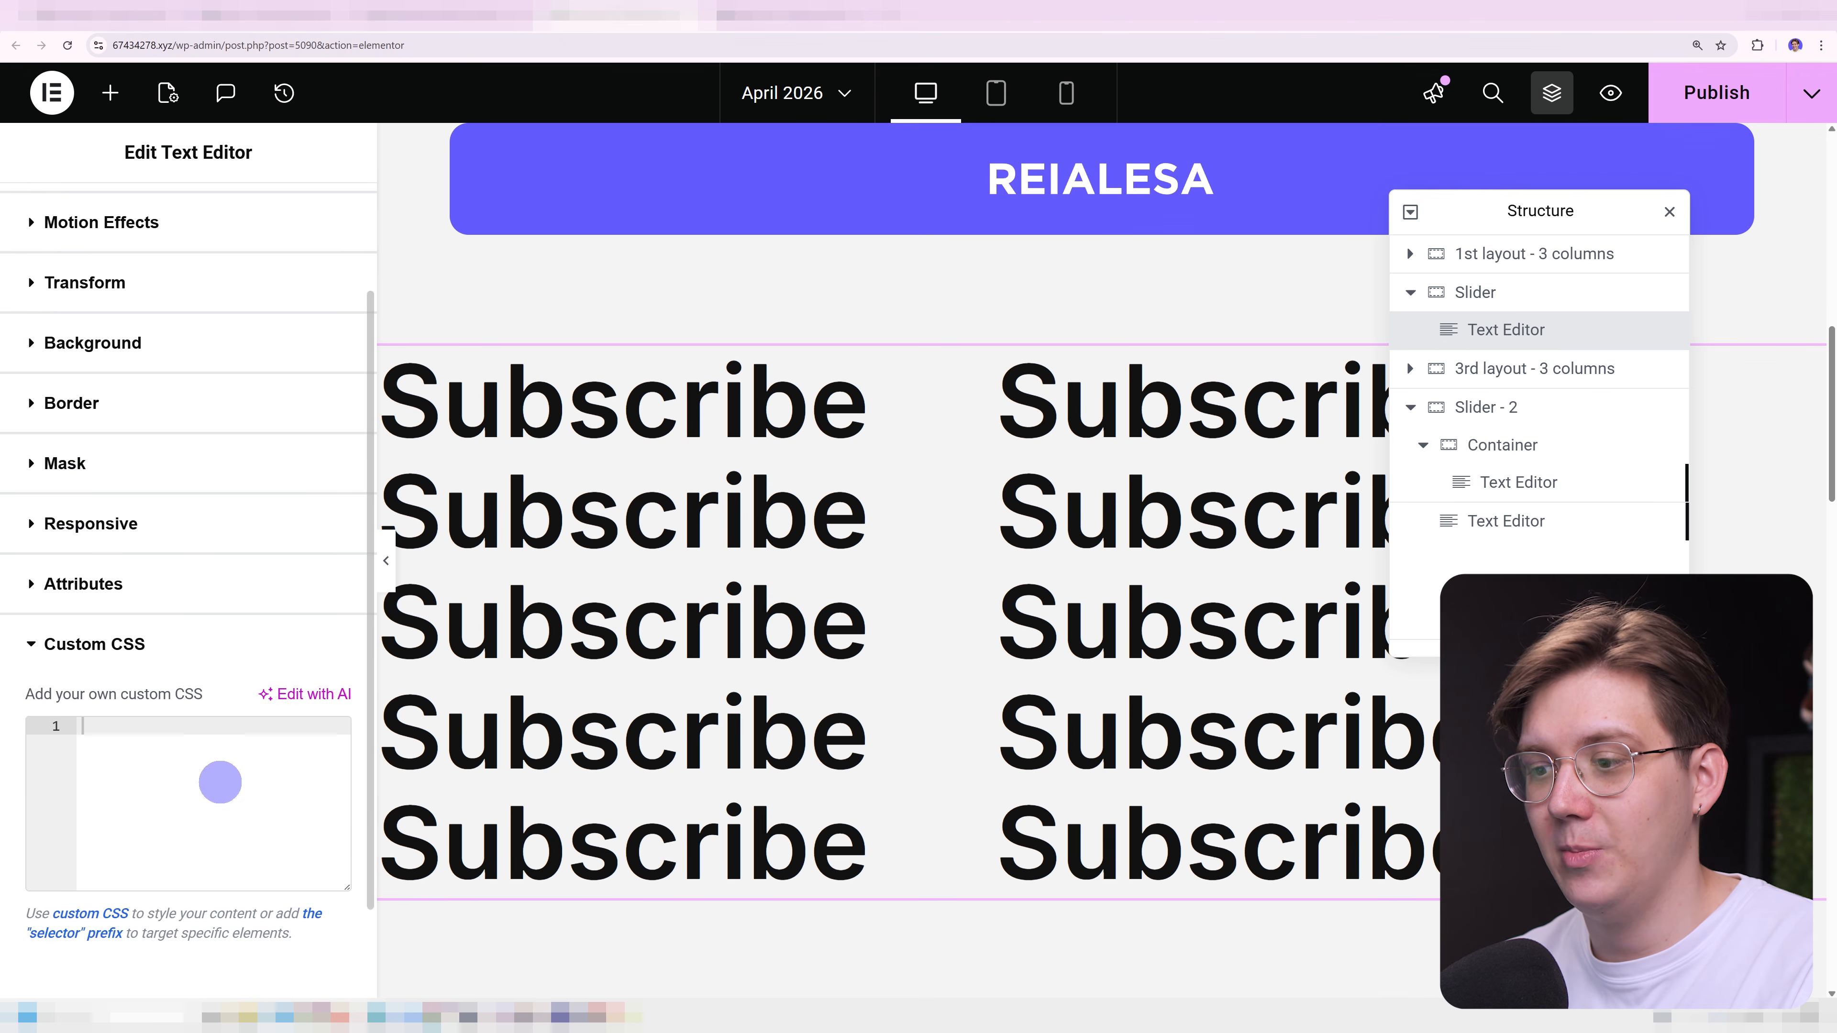
pyautogui.scroll(-2, 220, 783)
# Copy the .slider-text-1 rule with white-space: nowrap and its comment from content_and_CSS.txt into the widget's custom CSS.
pyautogui.click(379, 1011)
pyautogui.scroll(-1, 559, 753)
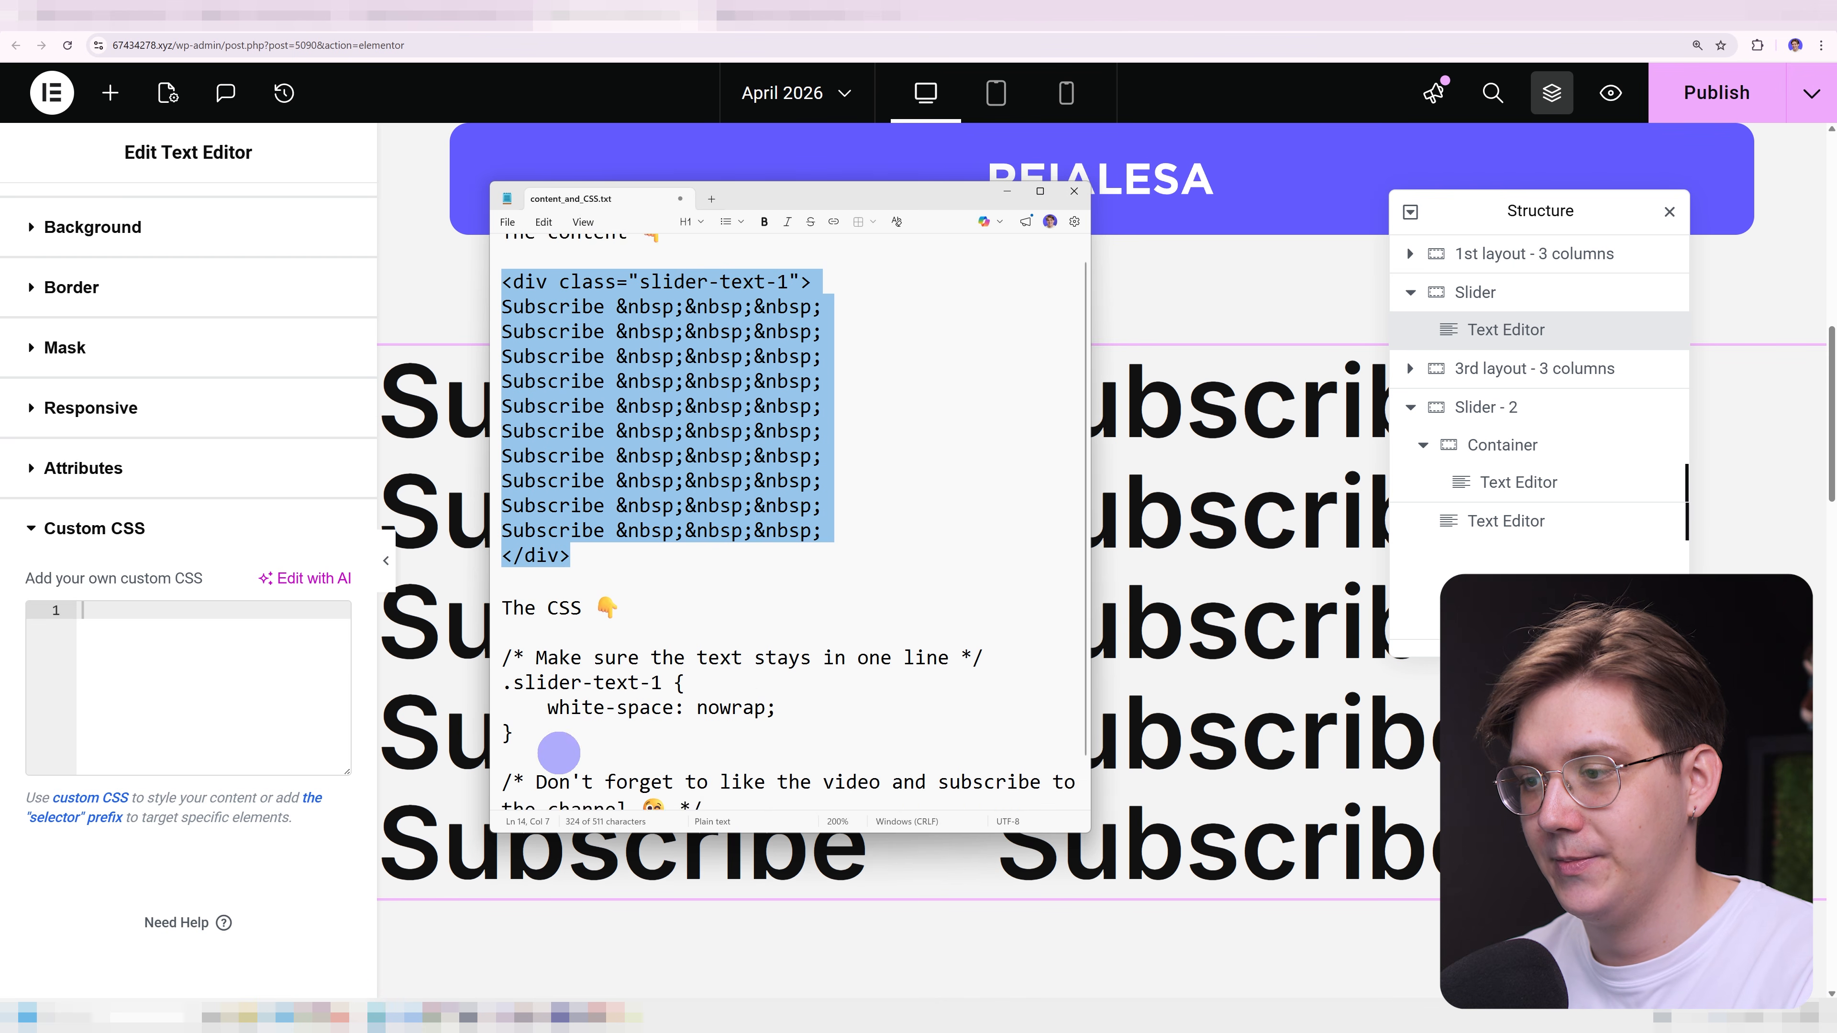
pyautogui.moveTo(529, 698); pyautogui.dragTo(502, 614)
pyautogui.hotkey('ctrl', 'c')
pyautogui.click(217, 659)
pyautogui.hotkey('ctrl', 'v')
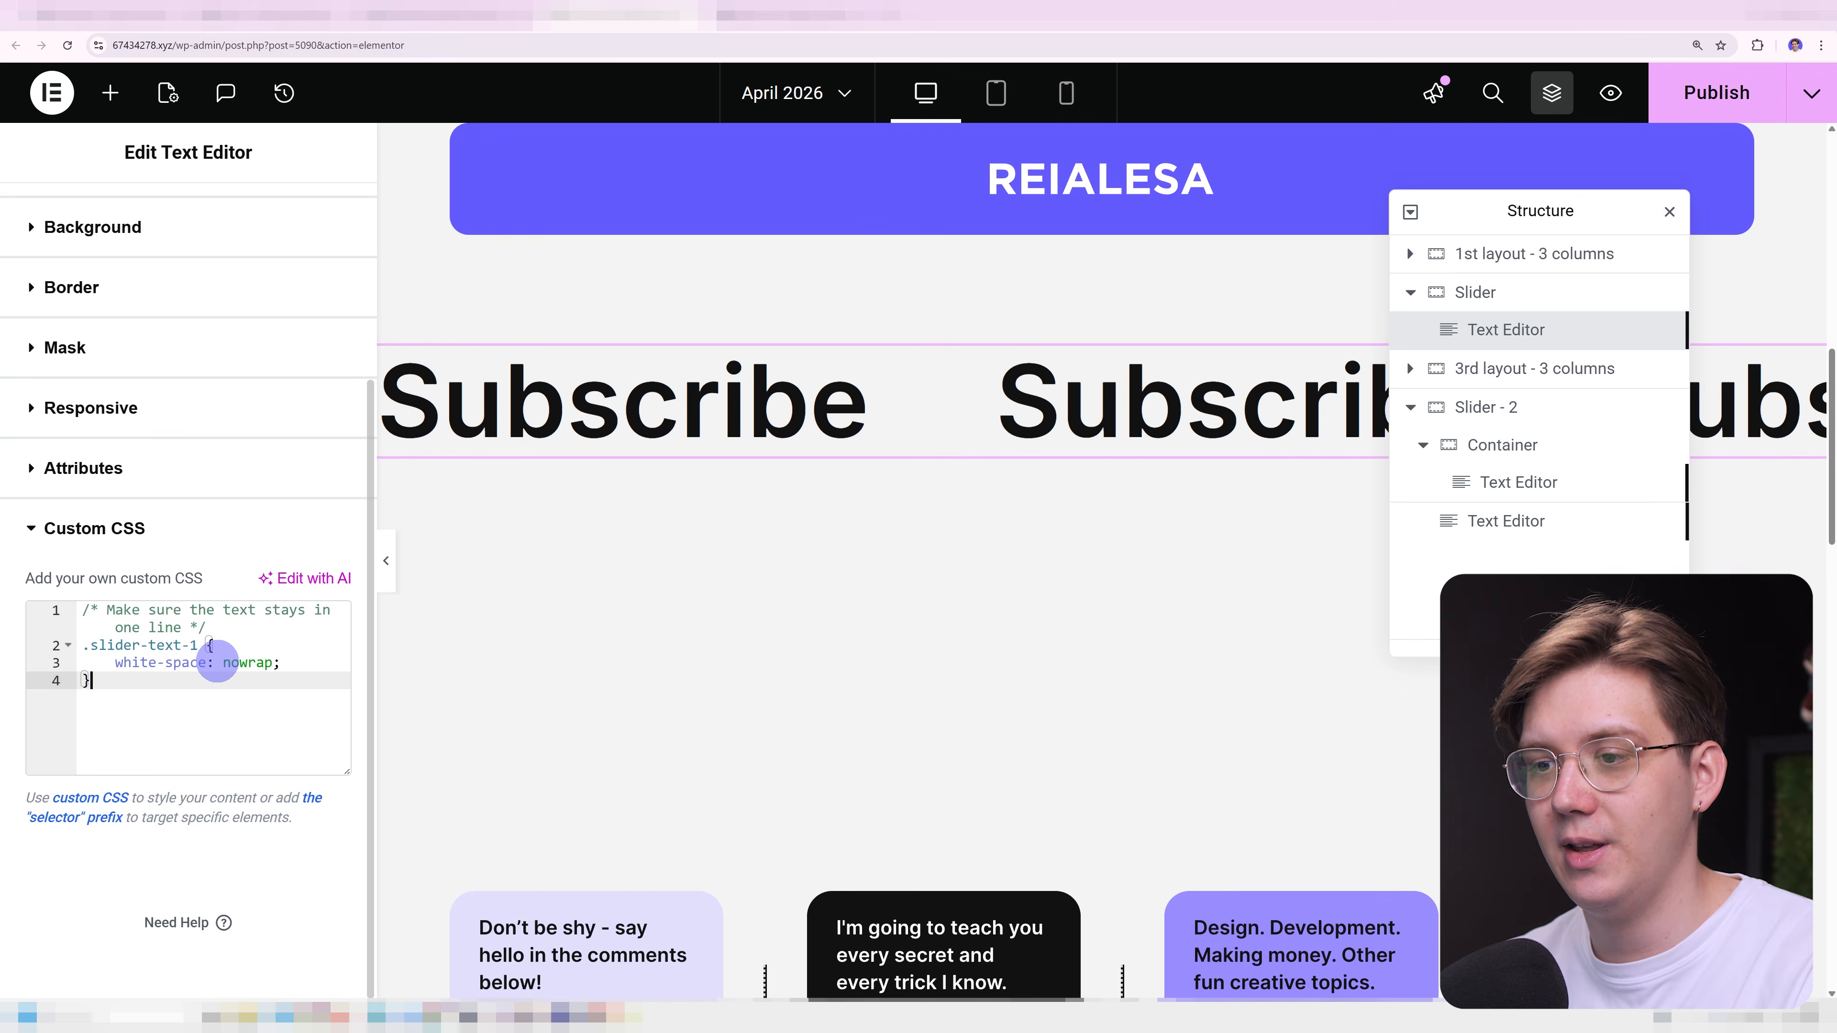